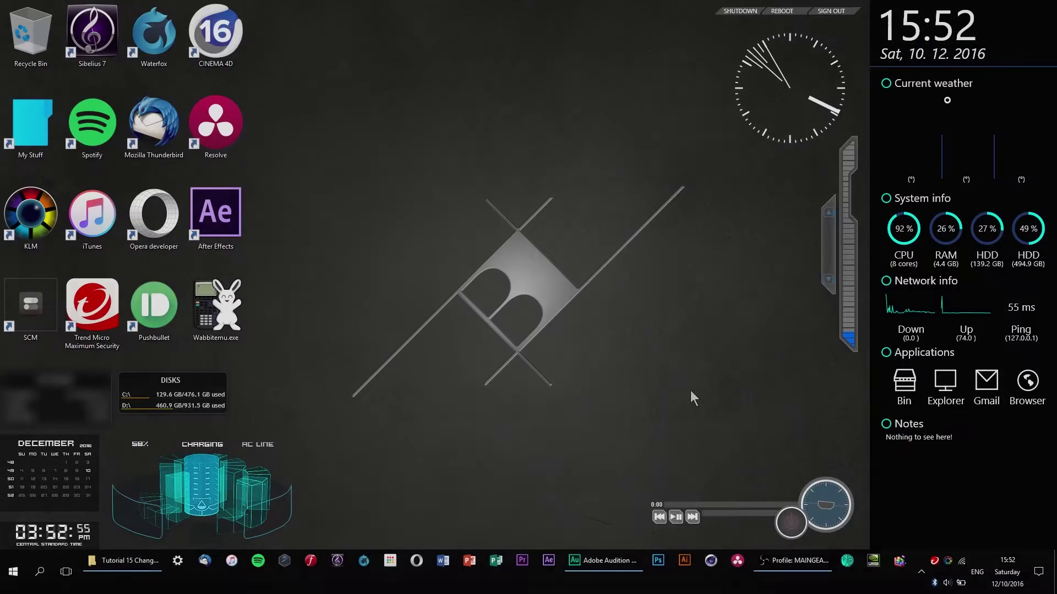
Step: Switch to Adobe Audition, play the opening of Unity.mp3 and return the playhead to the start
left_click(579, 562)
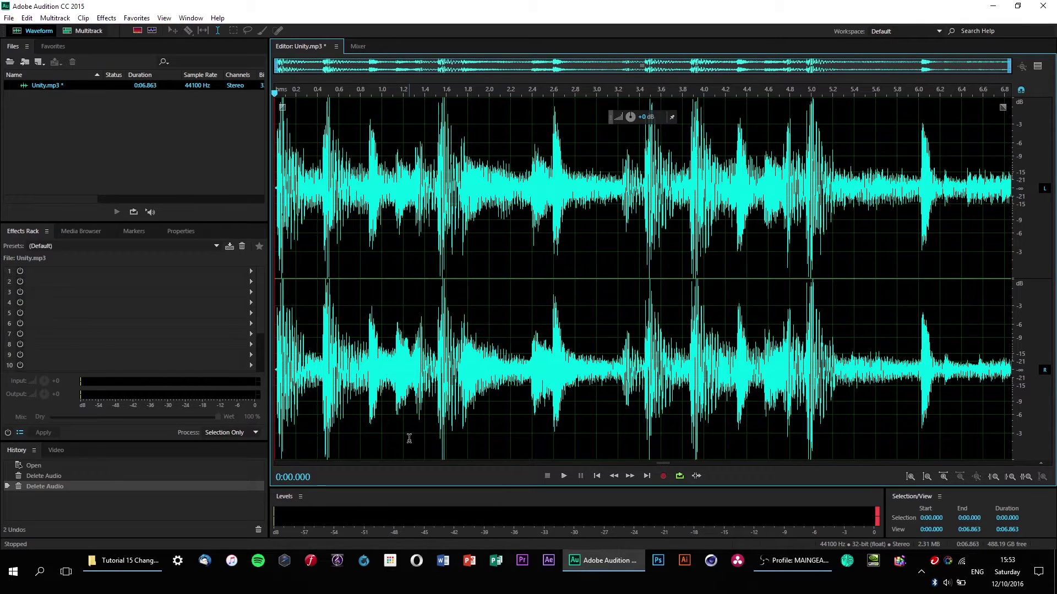
key("space")
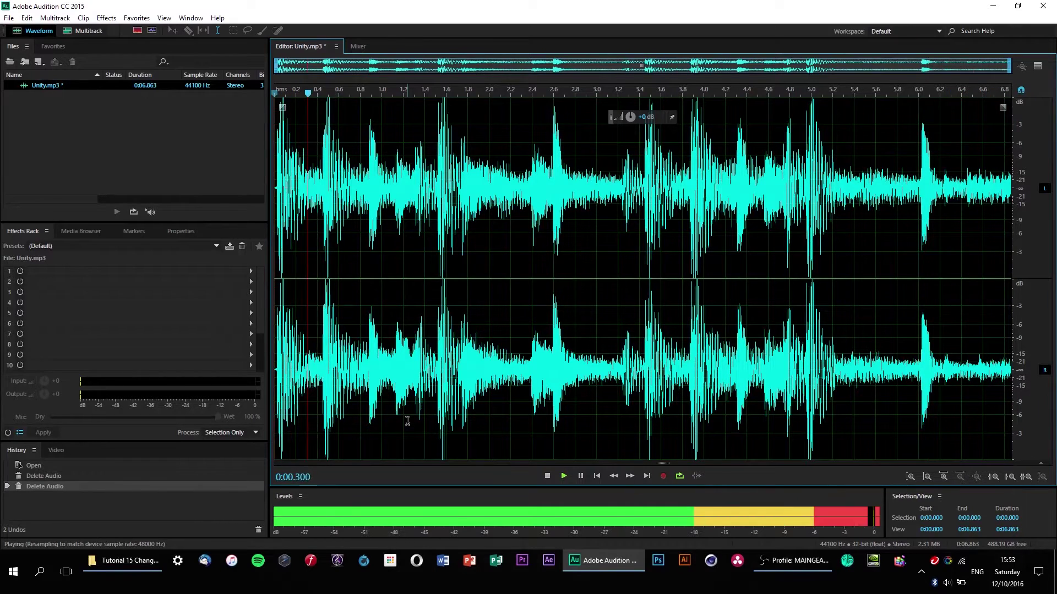
key("space")
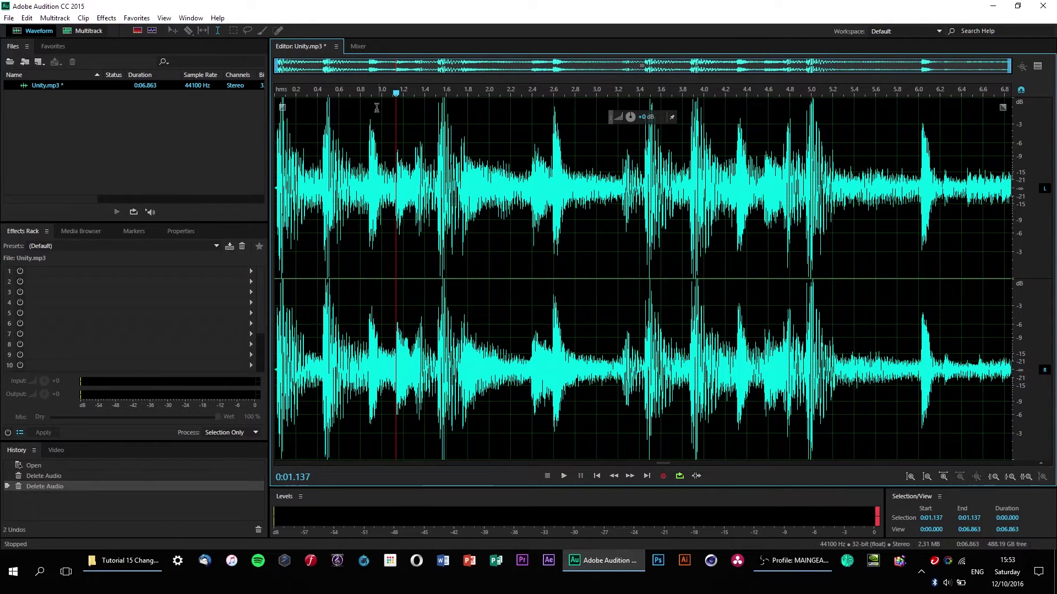
left_click_drag(394, 94, 275, 93)
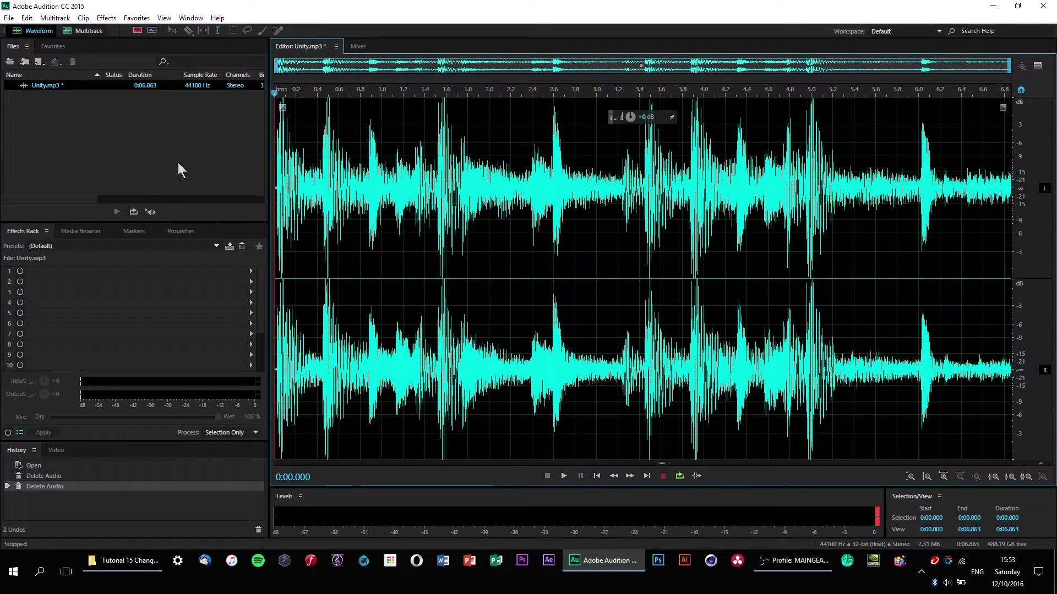
Step: Open the Manual Pitch Correction effect for the clip and reposition its dialog and the floating volume and pitch control
left_click(106, 19)
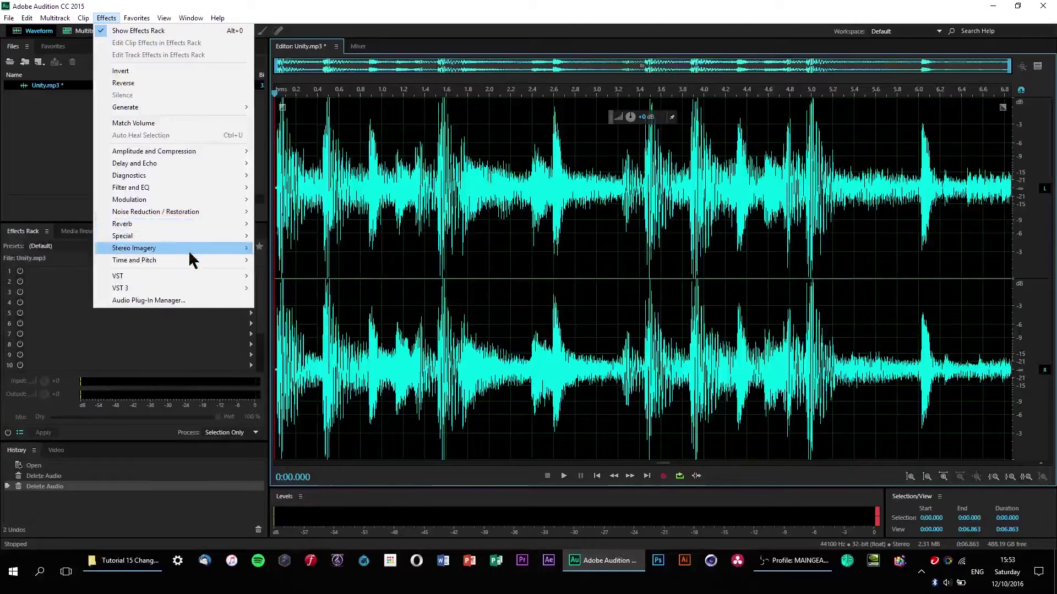
mouse_move(195, 258)
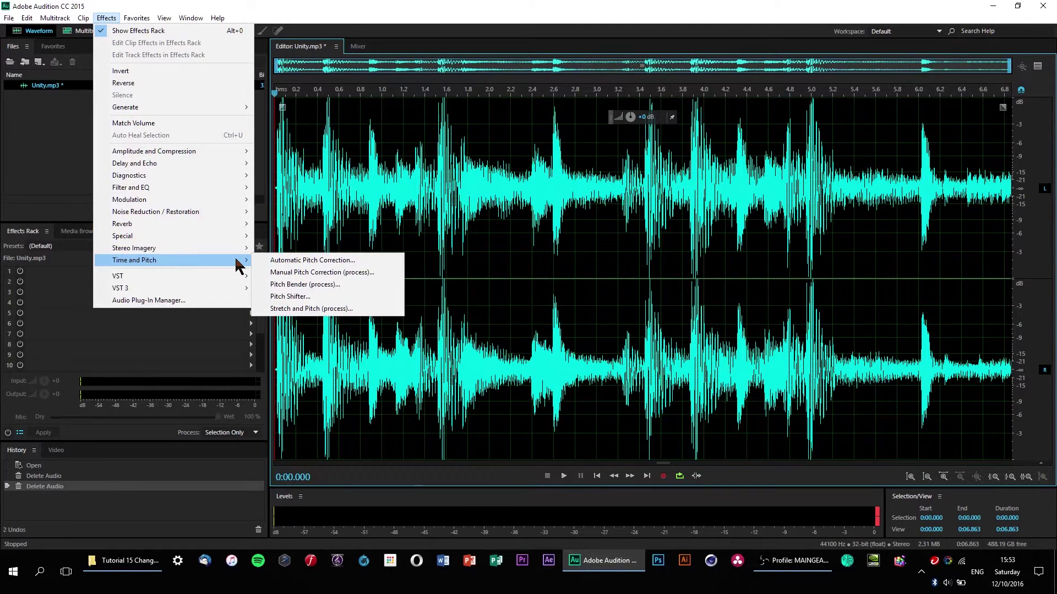
left_click(389, 273)
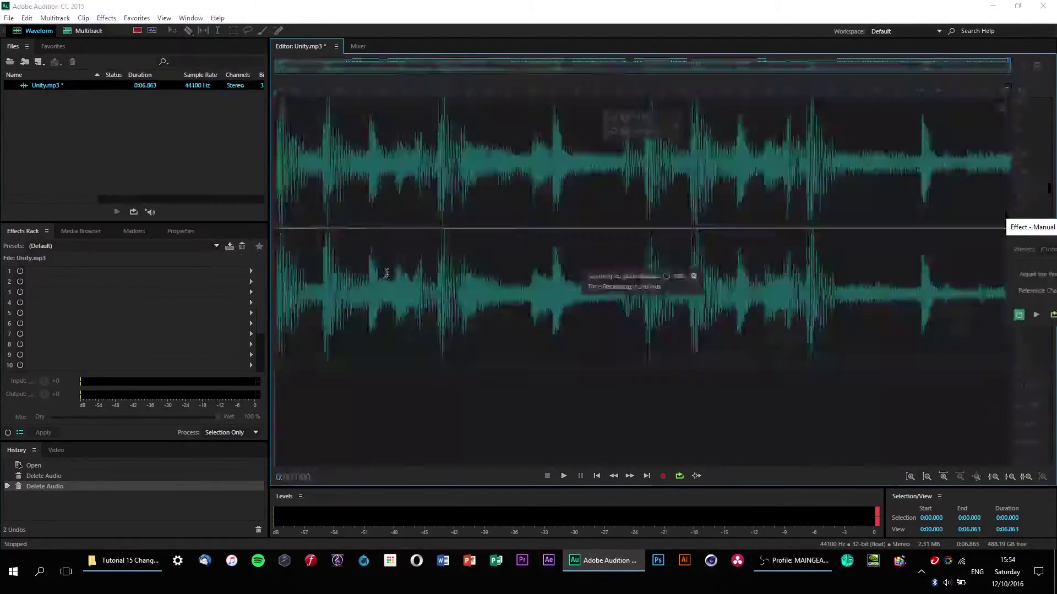
left_click_drag(1038, 222, 378, 248)
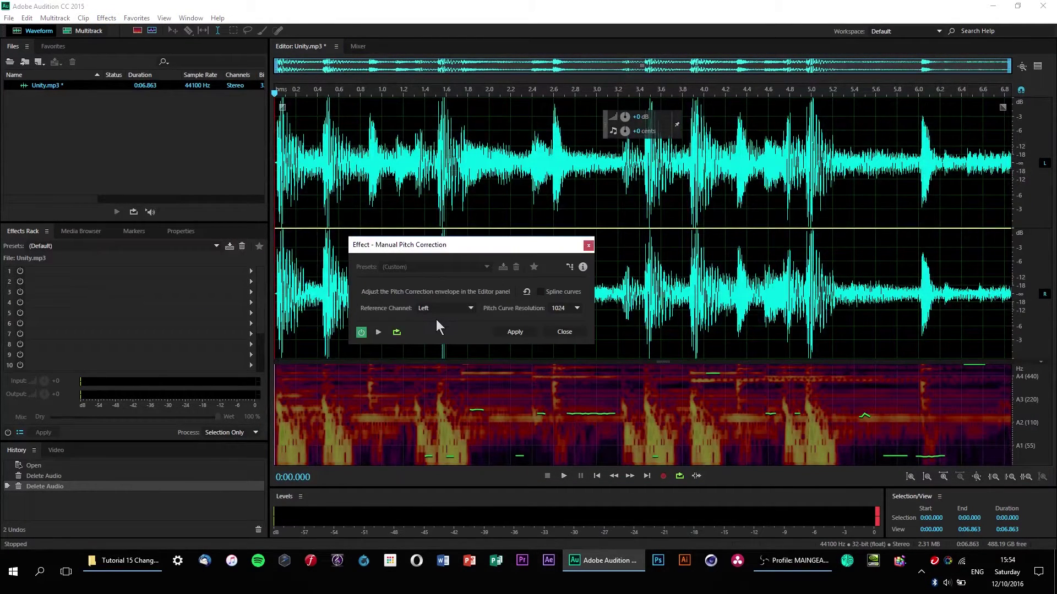
left_click_drag(477, 246, 443, 361)
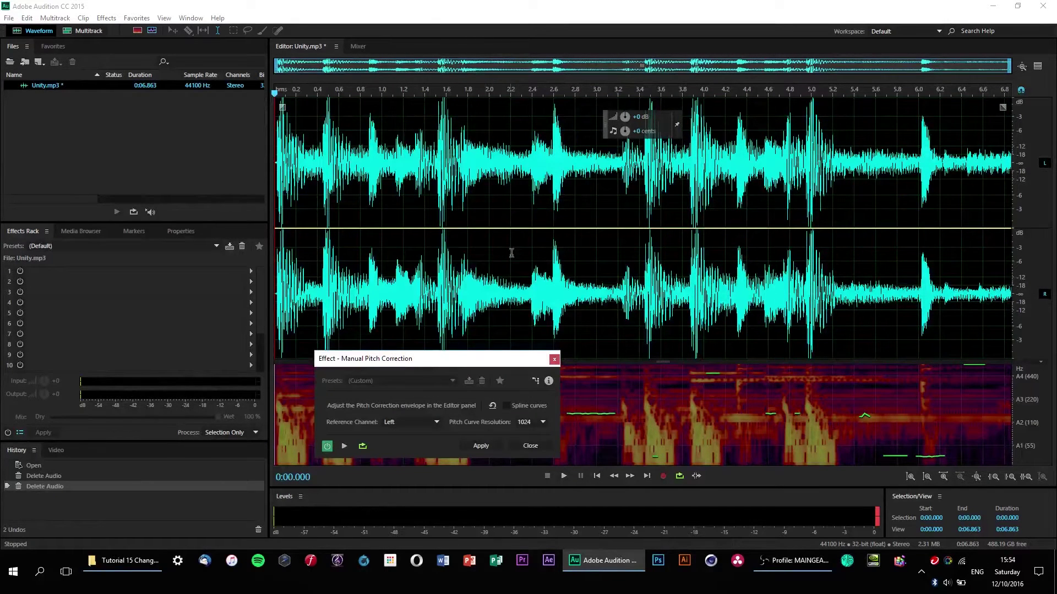
left_click_drag(609, 131, 480, 137)
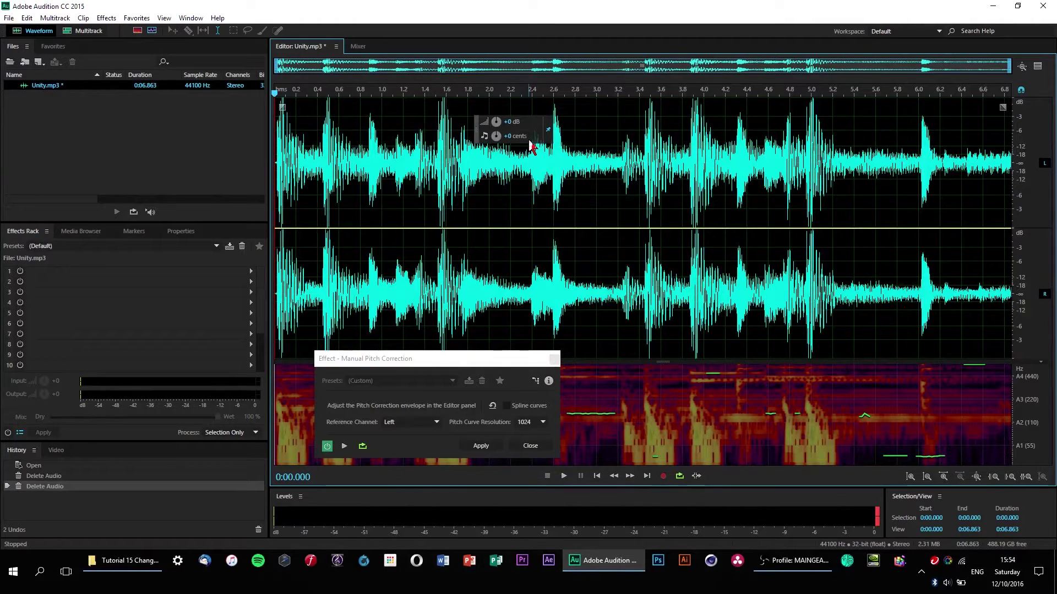
Step: Play the clip, try a volume adjustment on the whole waveform, and undo the Amplify change
key("space")
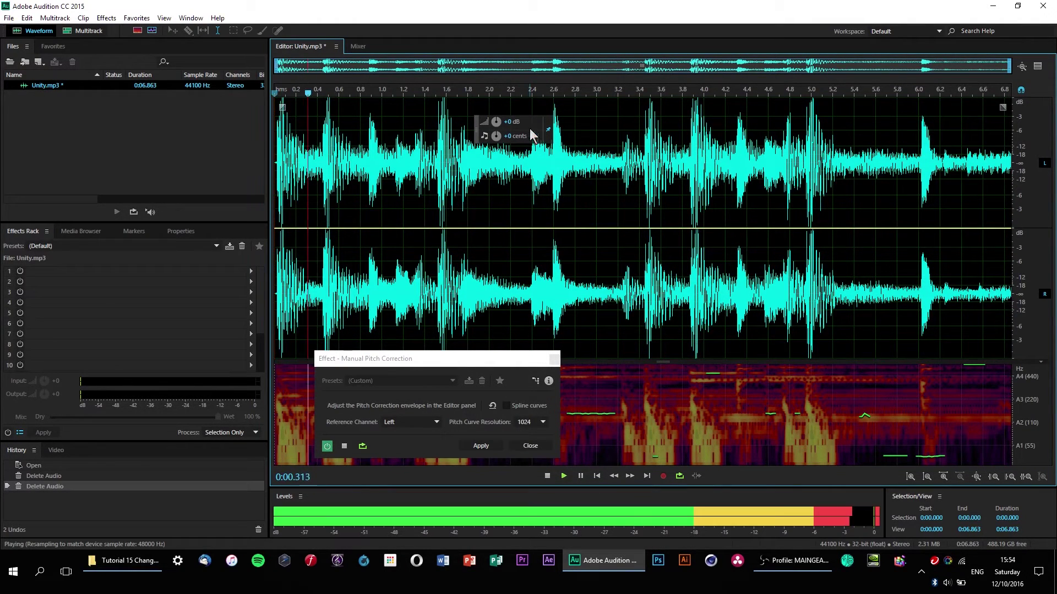
left_click_drag(510, 121, 505, 121)
key("ctrl+a")
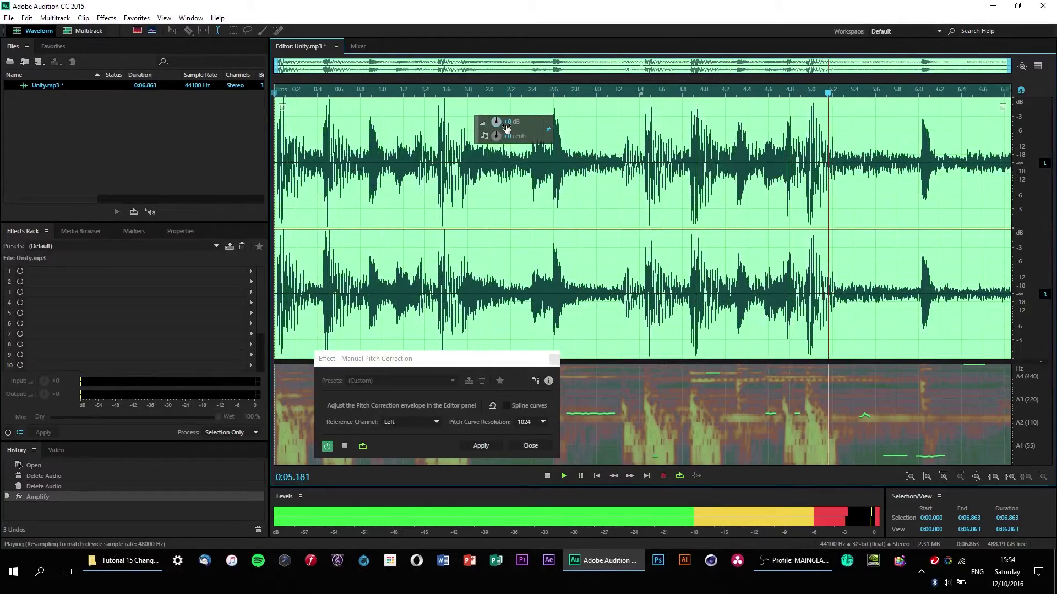
key("ctrl+z")
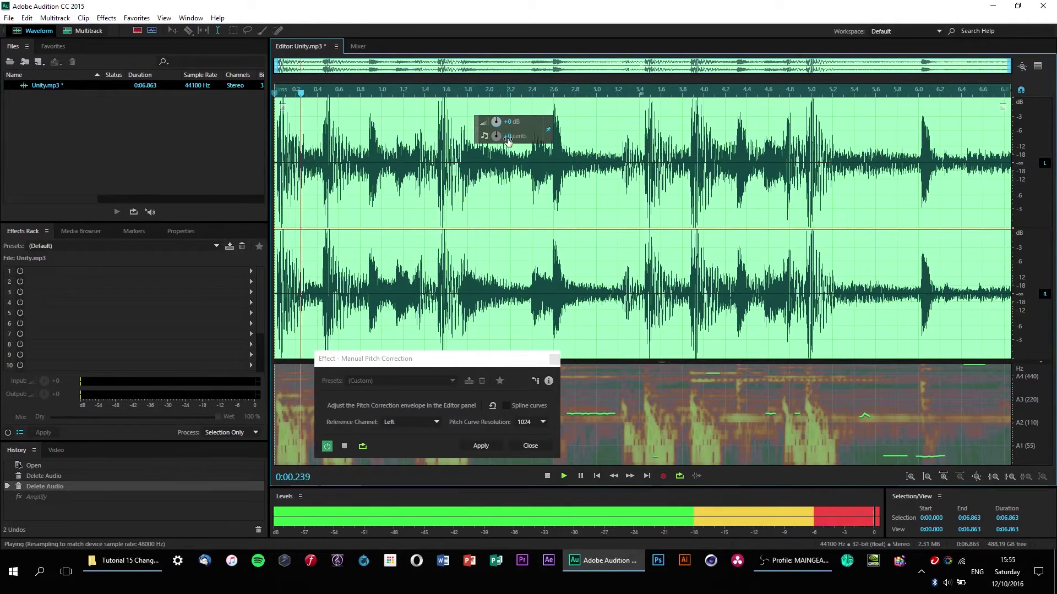
Step: Try raising the pitch of the whole clip with the floating pitch control while it plays
left_click_drag(511, 140, 539, 147)
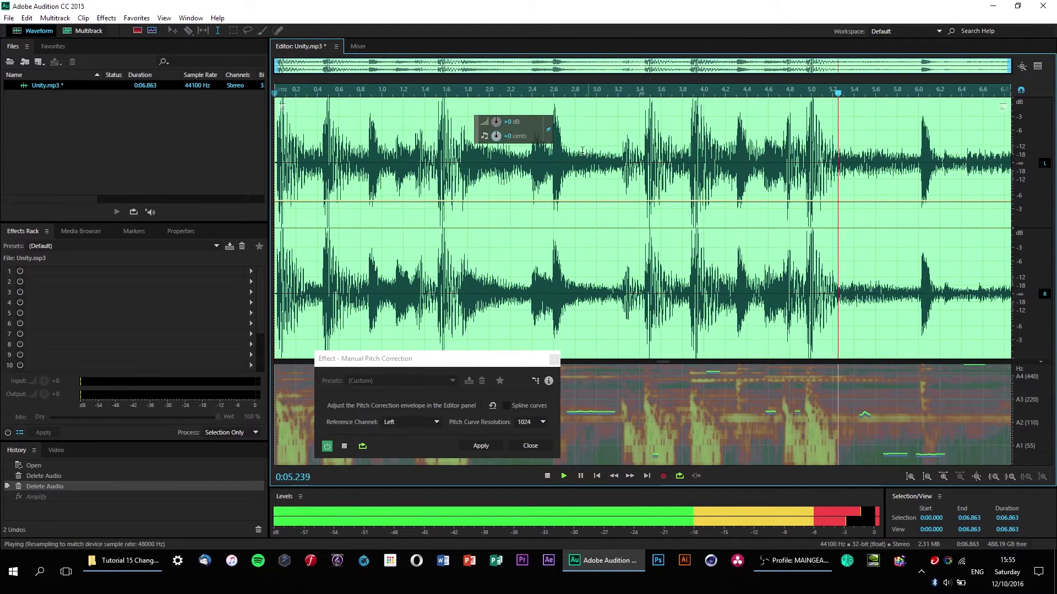
left_click_drag(504, 138, 604, 137)
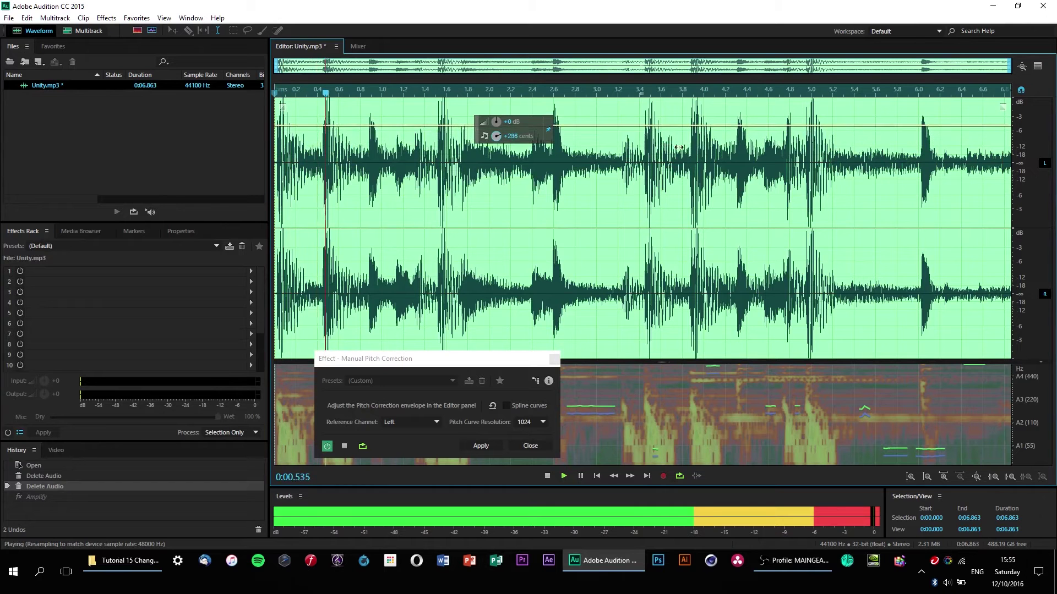
left_click_drag(633, 144, 753, 144)
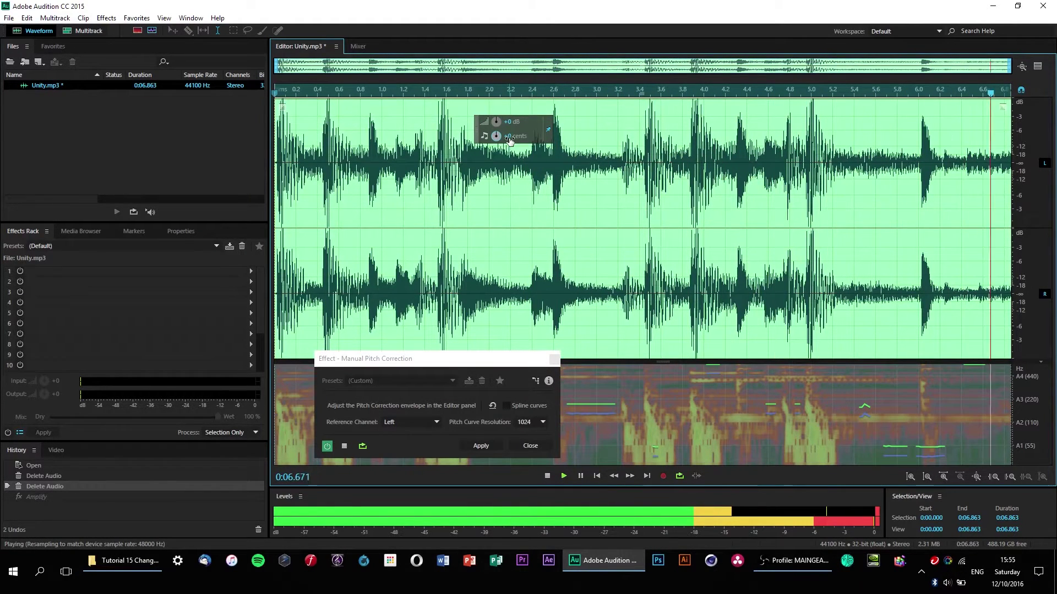
Step: Try lowering the pitch of the whole clip during playback and bring the pitch envelope back to neutral
left_click_drag(510, 141, 271, 142)
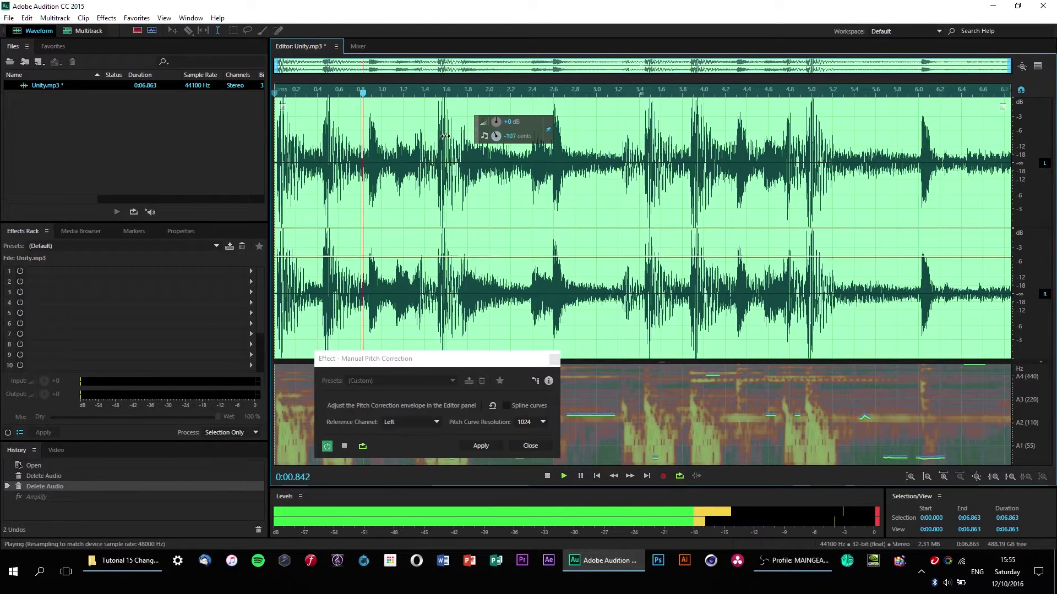
left_click_drag(444, 135, 124, 136)
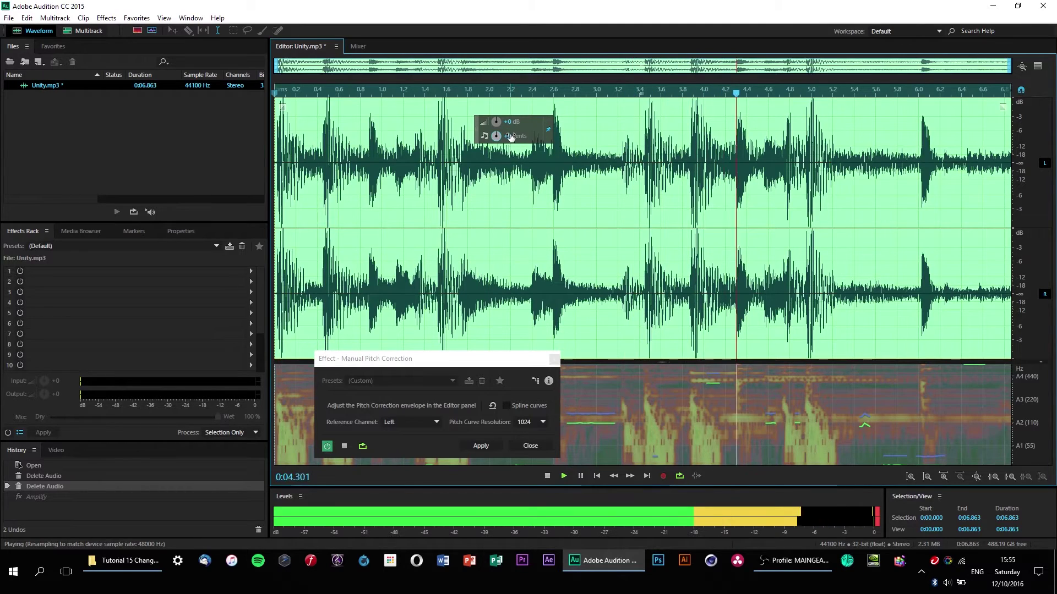
left_click_drag(511, 138, 552, 135)
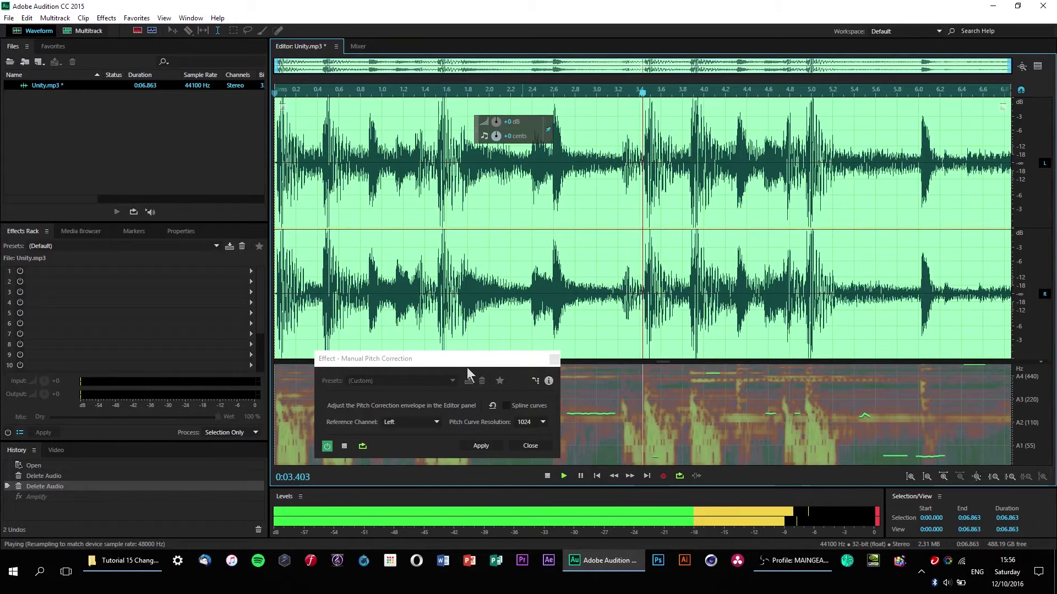
Step: Shape the pitch envelope with a neutral point near 0.9 s, a deep dip near 3.3 s and a raised point near 4.7 s
left_click_drag(483, 362, 507, 345)
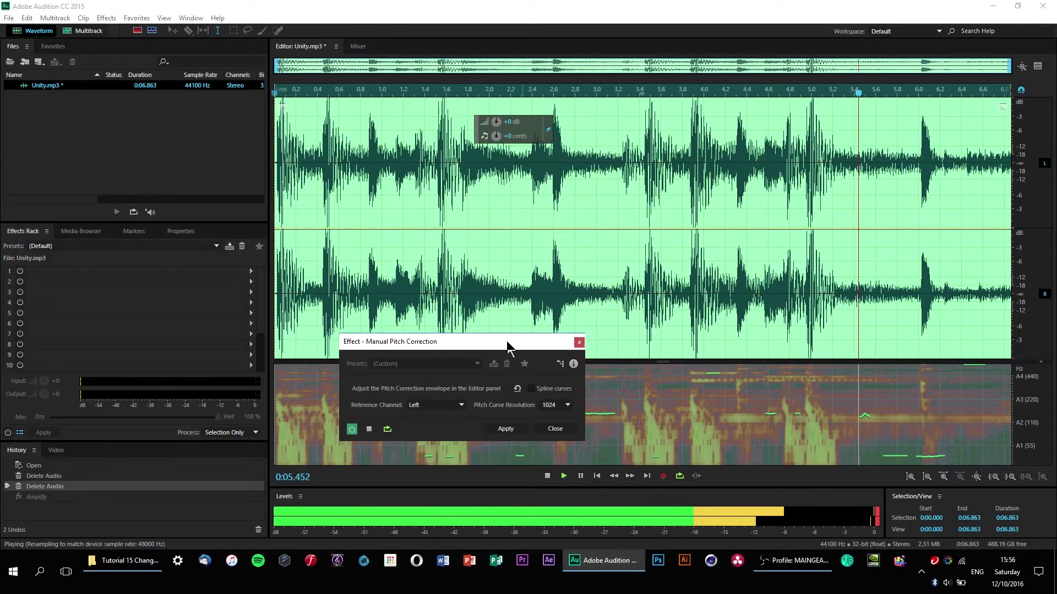
left_click(367, 228)
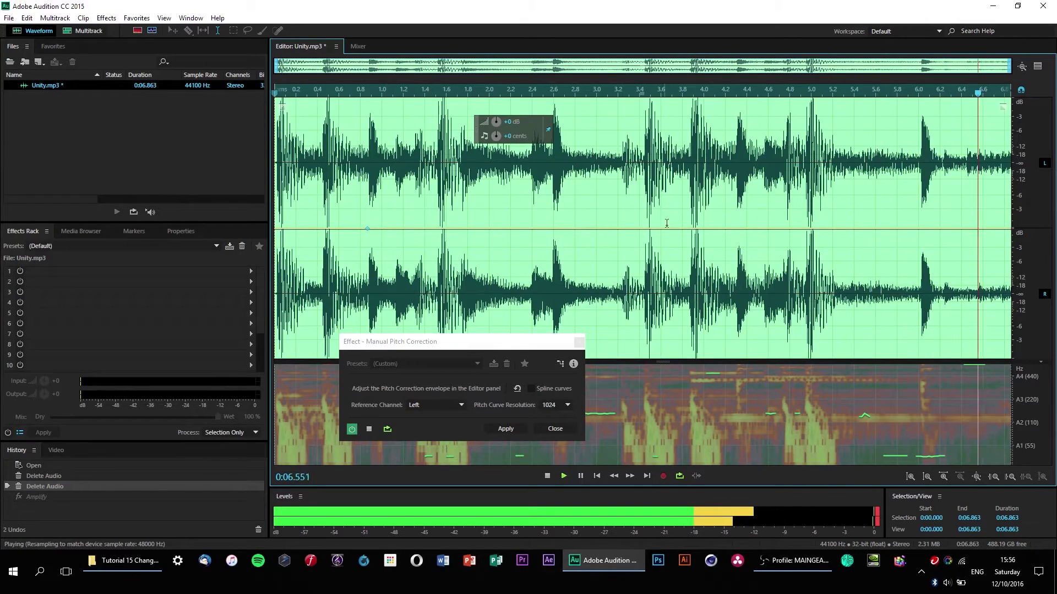
left_click_drag(745, 228, 751, 99)
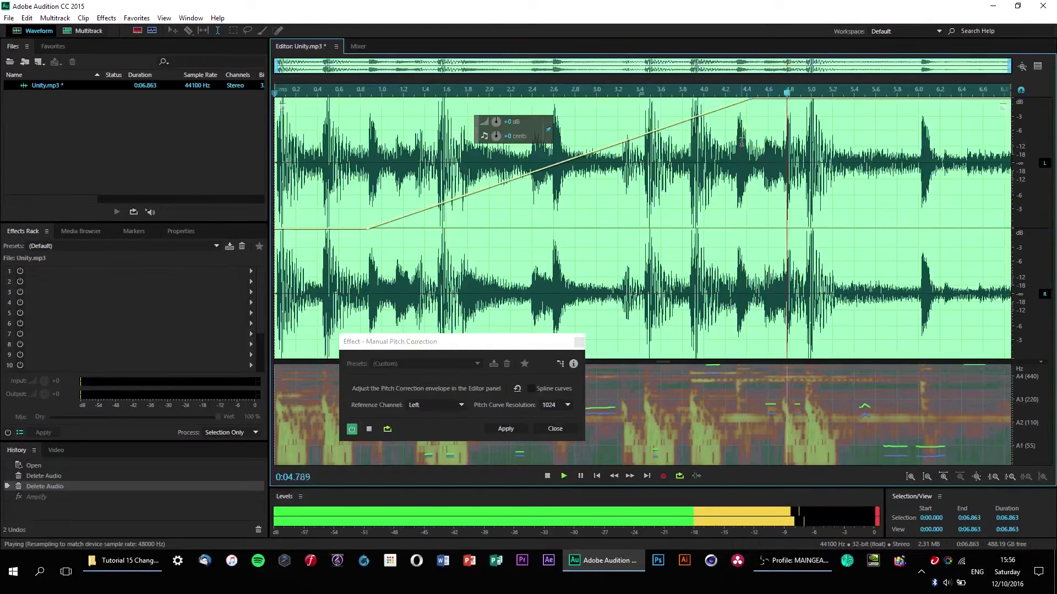
left_click_drag(749, 100, 782, 165)
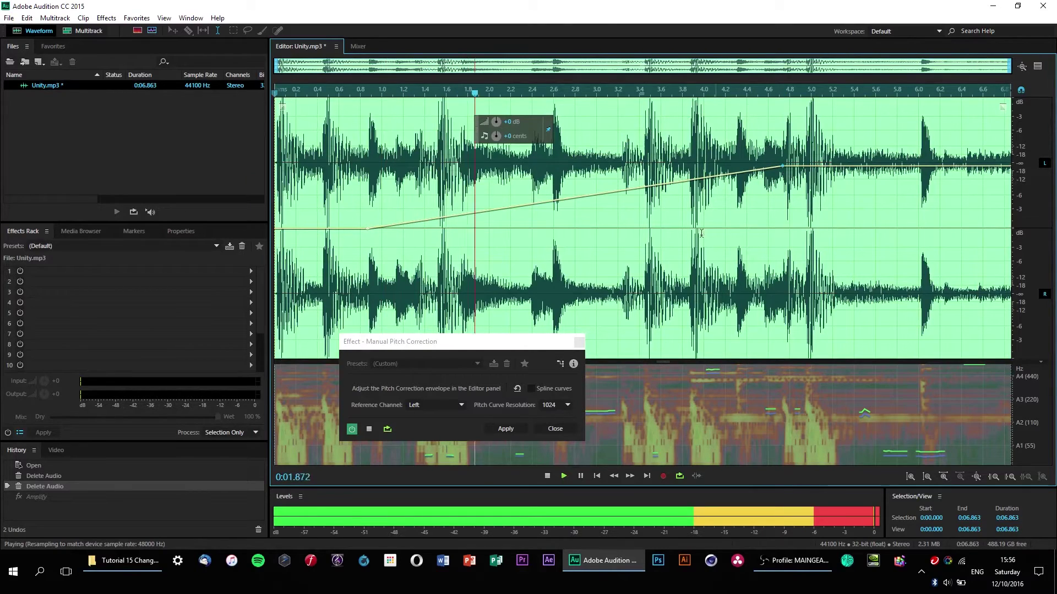
left_click_drag(613, 198, 624, 352)
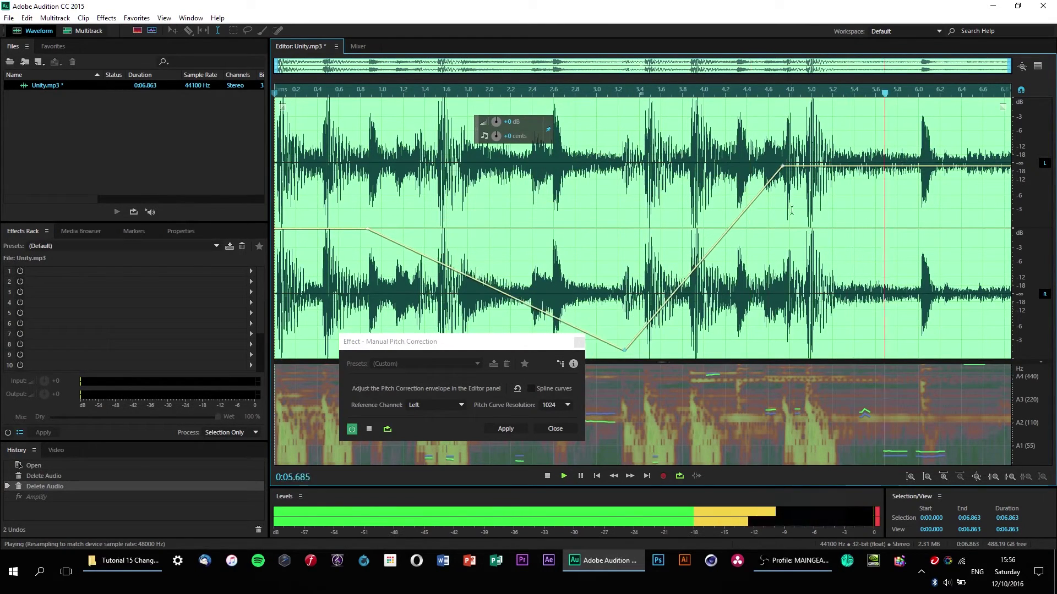
Step: Add a maximum-pitch point near 5.2 s and a lowered point near 4.7 s to the envelope, and play from about 3.15 s
left_click_drag(836, 166, 811, 170)
key("space")
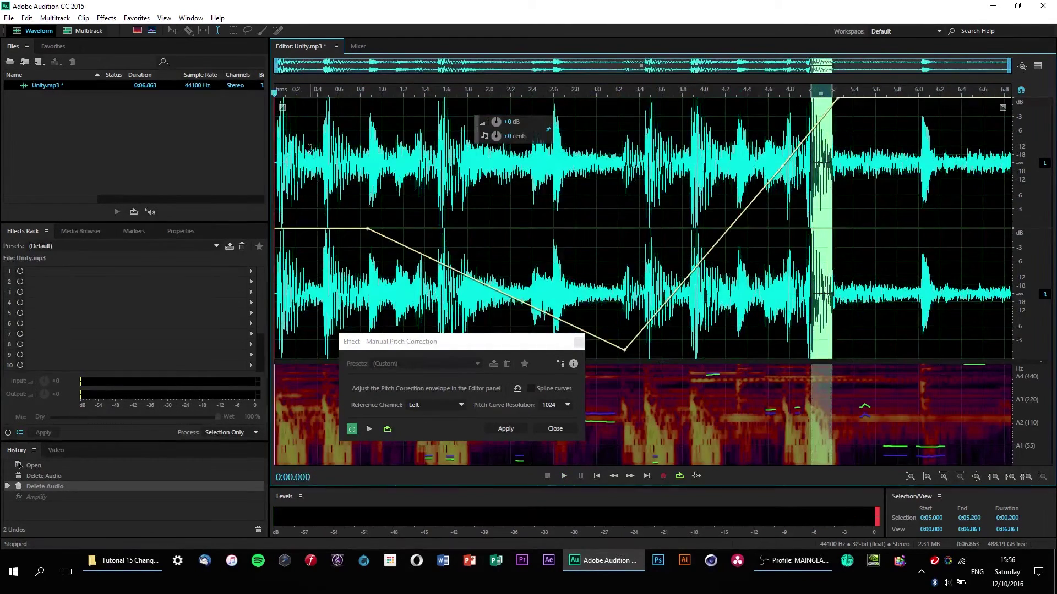
left_click(1009, 147)
key("space")
key("space")
left_click_drag(774, 175, 782, 304)
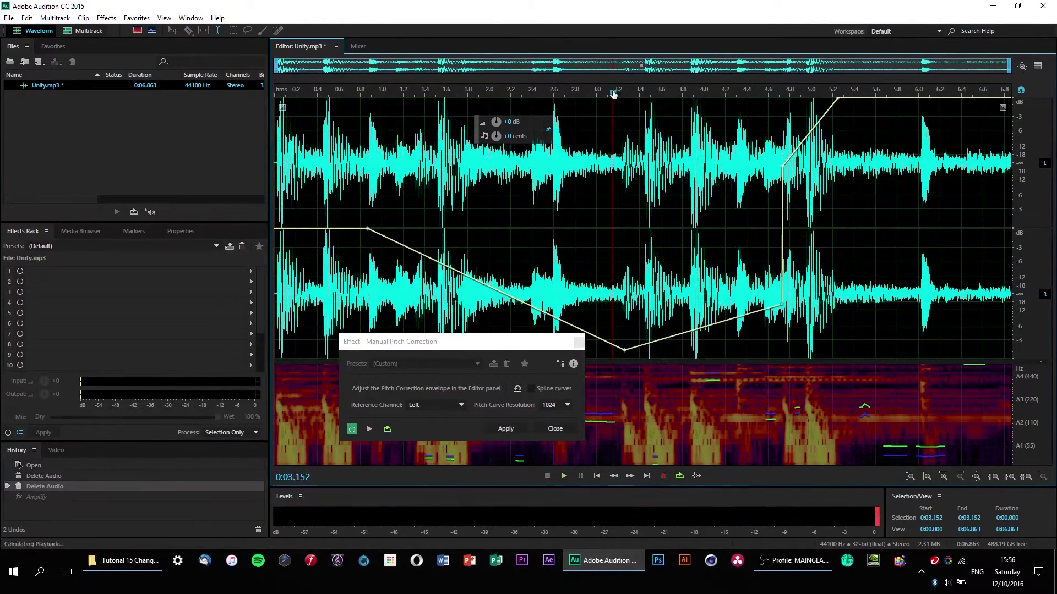
left_click(613, 94)
key("space")
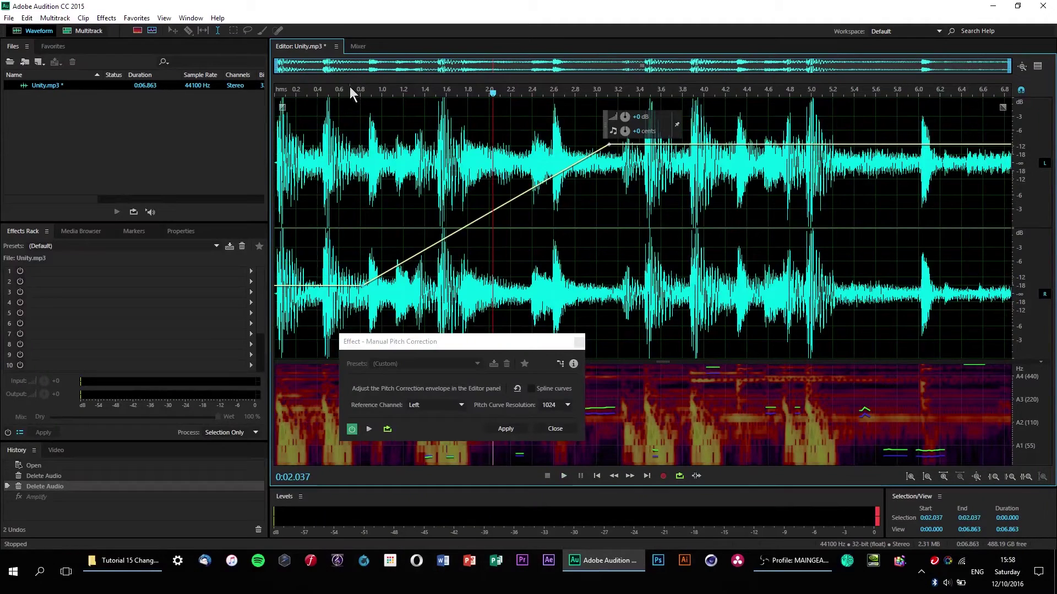
Step: Play the clip from the beginning to audition the rising pitch envelope
key("space")
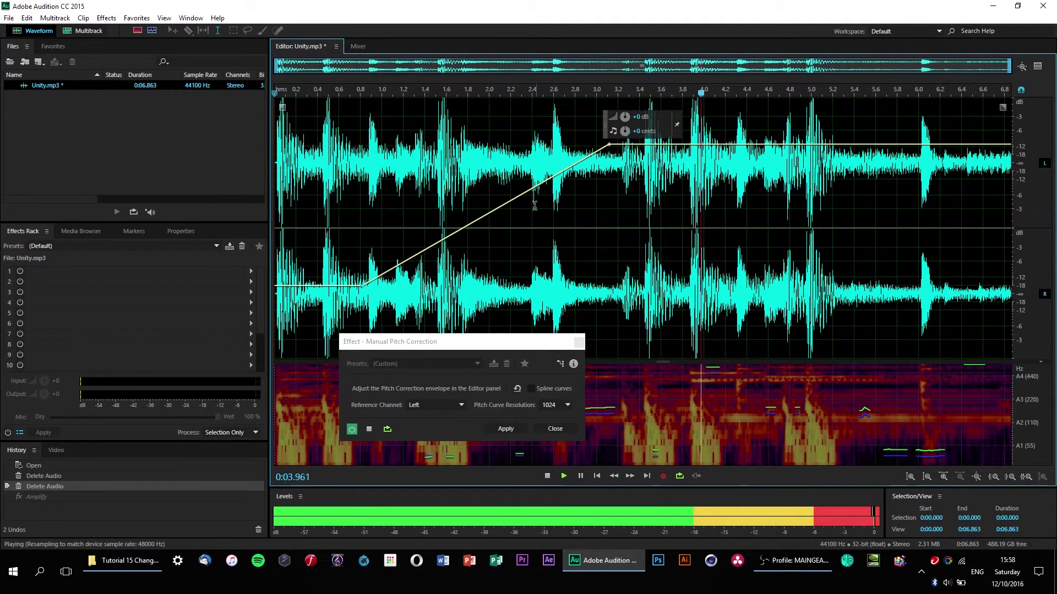
key("space")
key("Home")
key("space")
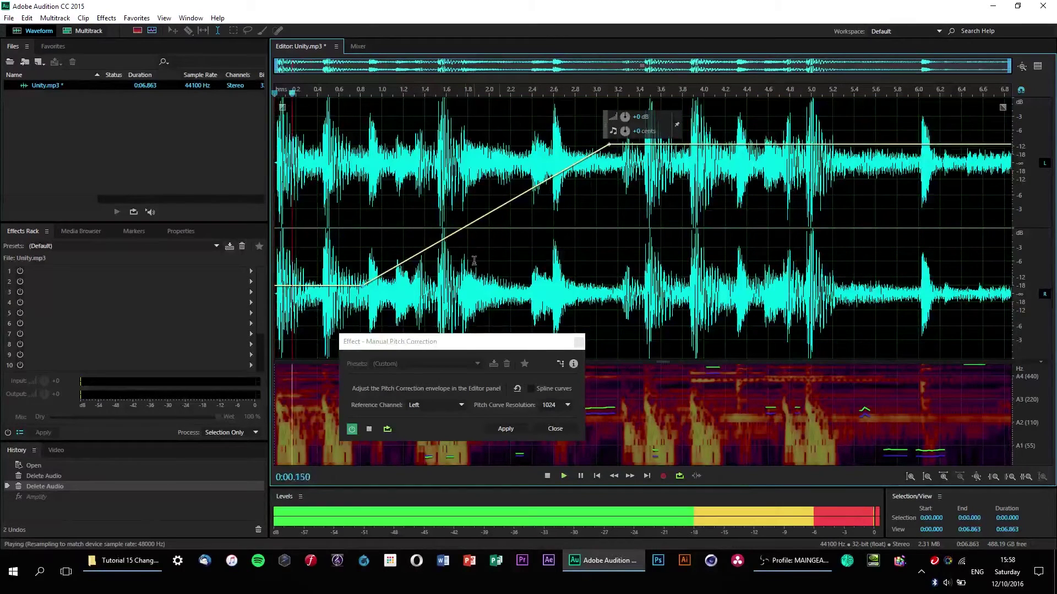
key("space")
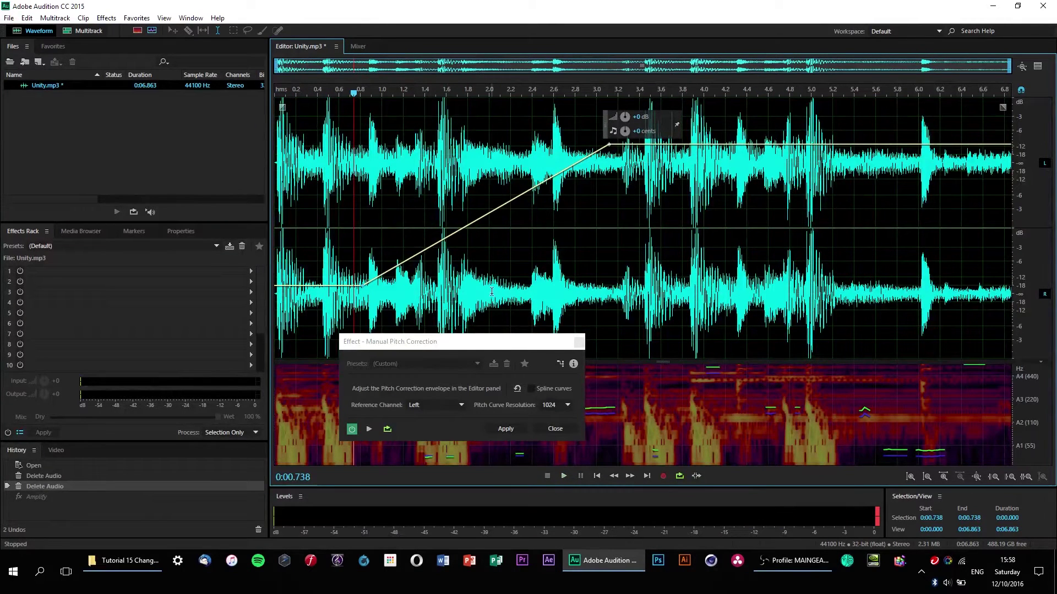
Step: Enable spline curves and reshape the pitch envelope with a high point near 0.3 s and a low point near 2.1 s, previewing the playback
left_click_drag(544, 344, 579, 251)
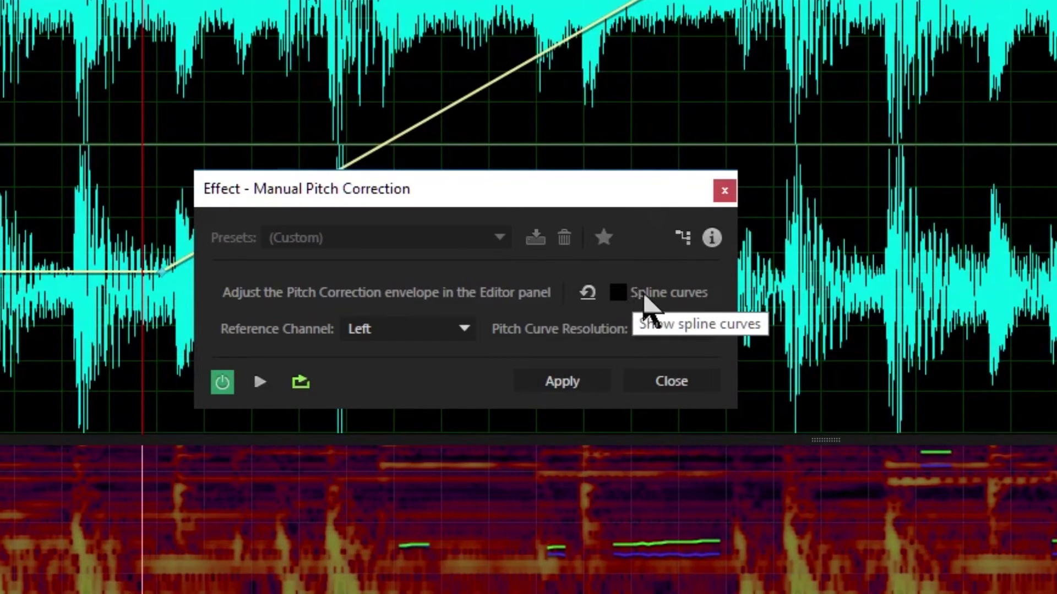
left_click(618, 292)
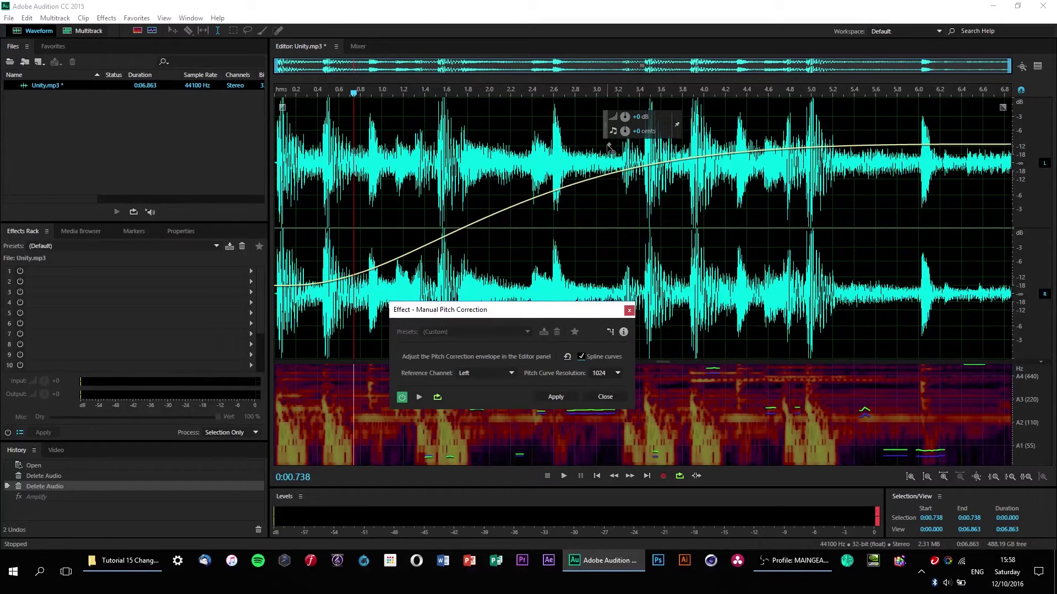
left_click_drag(610, 147, 499, 246)
key("space")
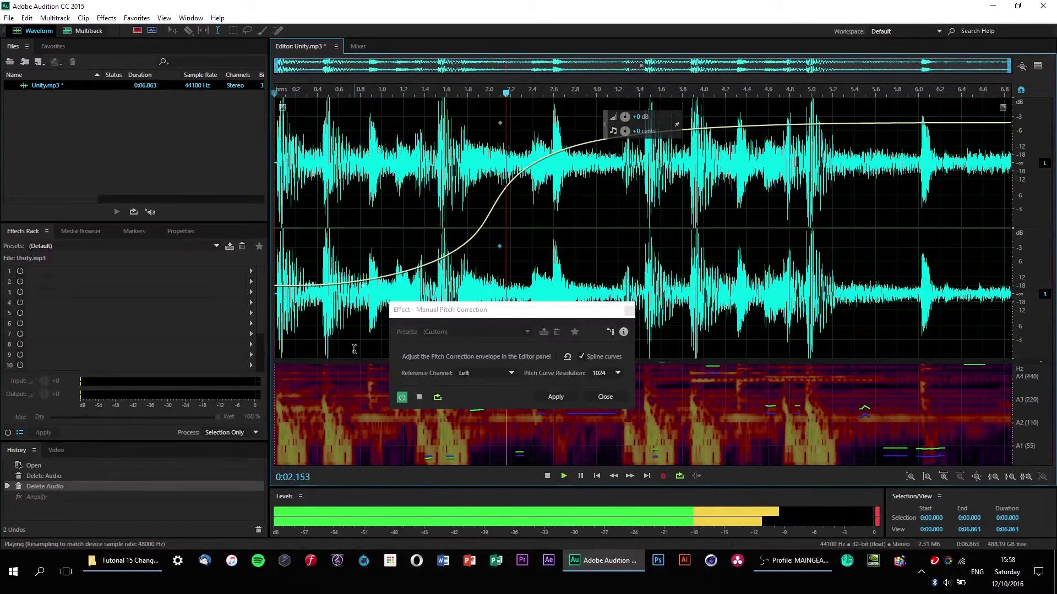
key("space")
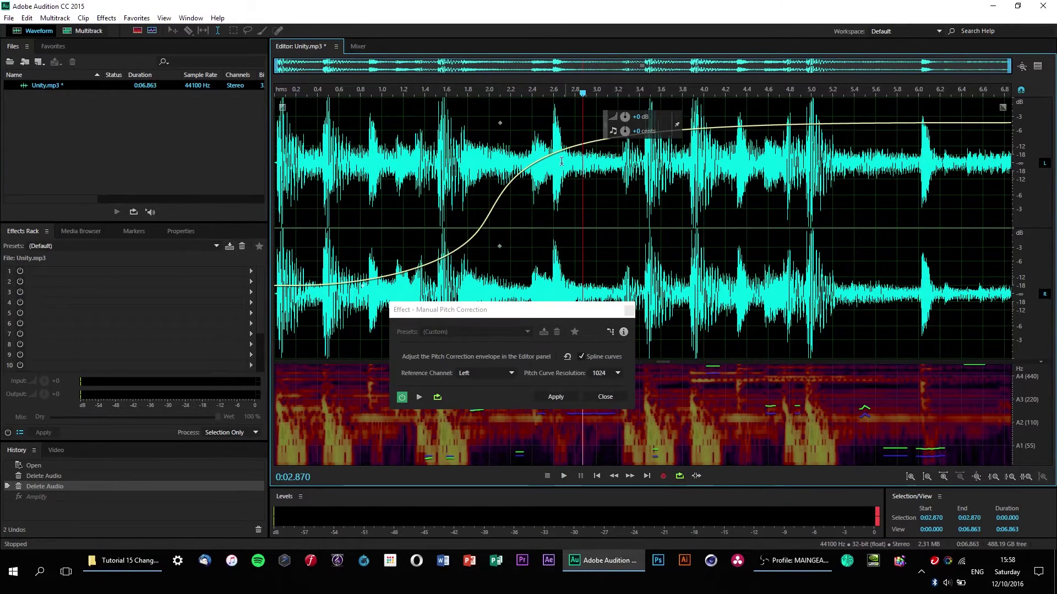
left_click_drag(500, 123, 308, 112)
key("space")
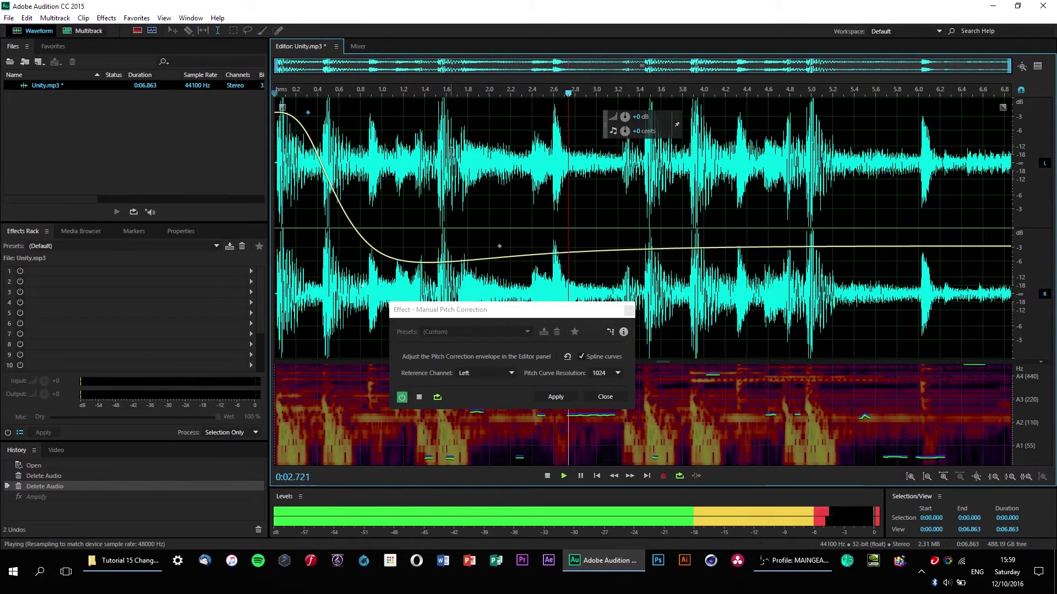
Step: Move the pitch envelope's high point from near 0.3 s to about 1.55 s at a lower level, and preview the playback
key("space")
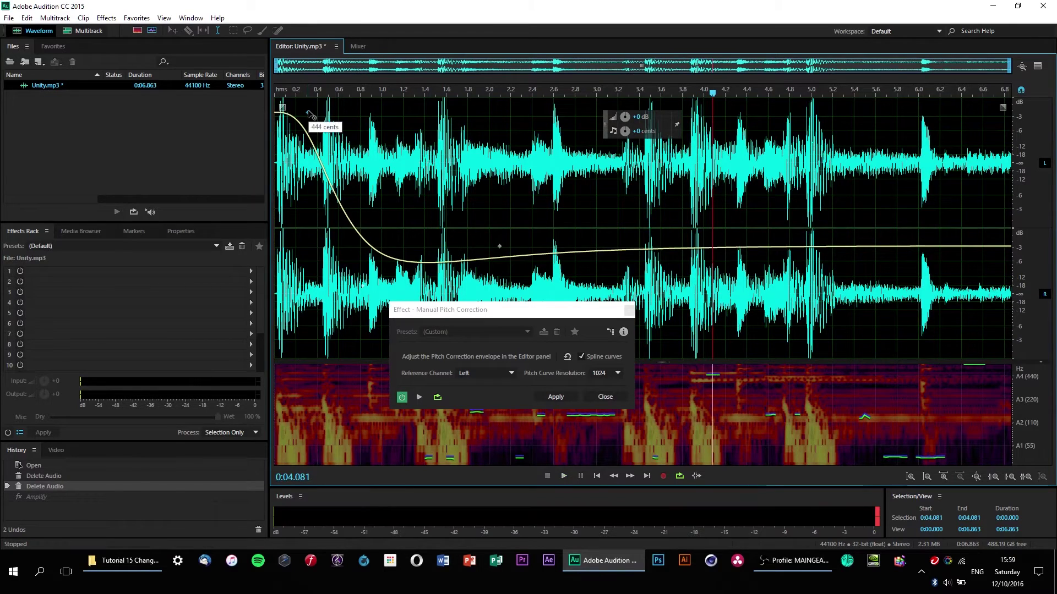
left_click_drag(309, 113, 442, 174)
key("space")
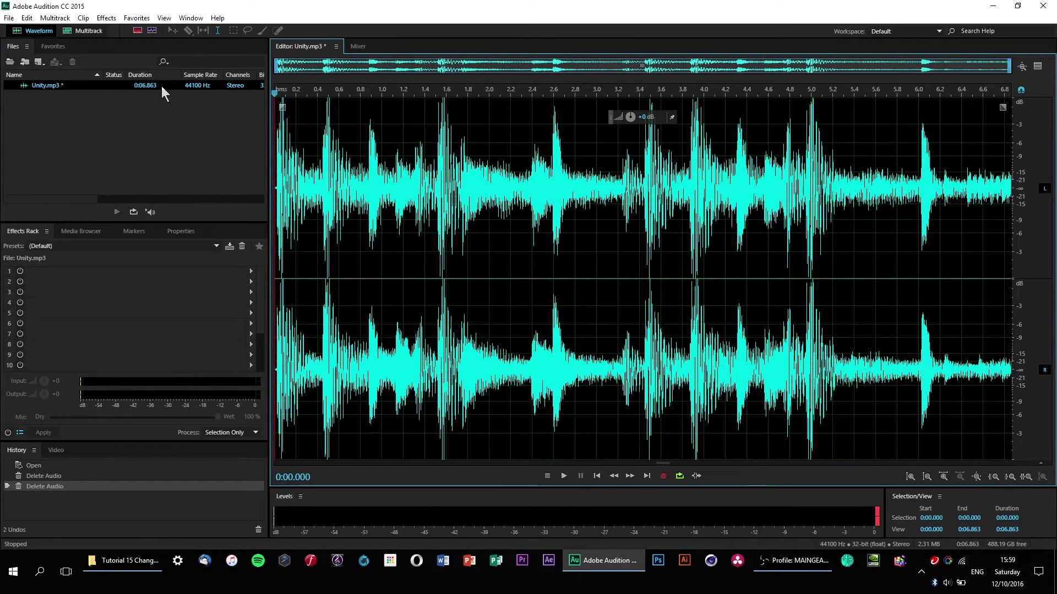
Step: Open the Stretch and Pitch effect, place its dialog over the waveform and preview the clip
left_click(103, 19)
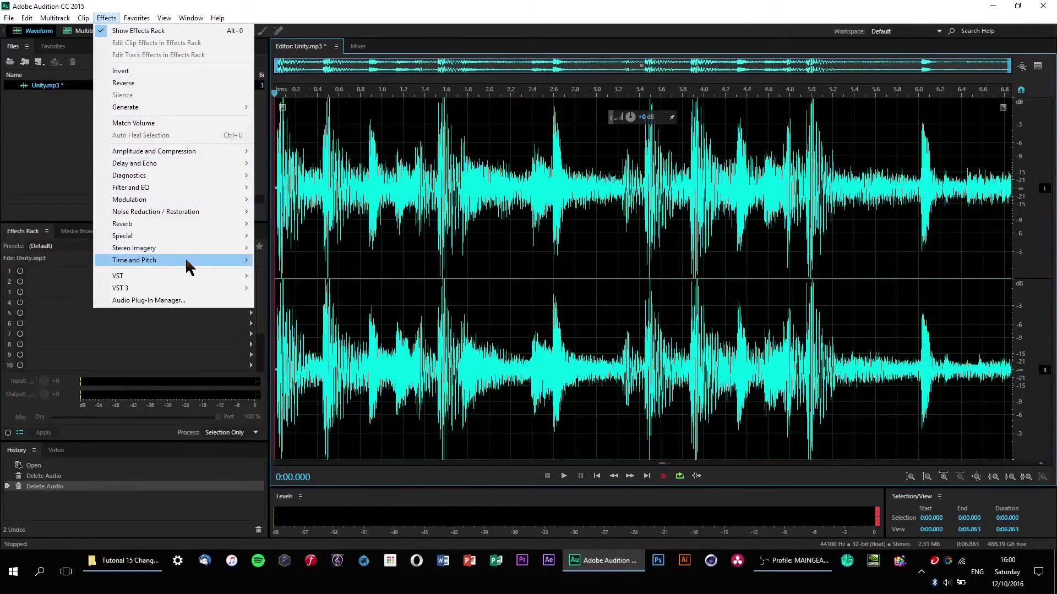
mouse_move(202, 260)
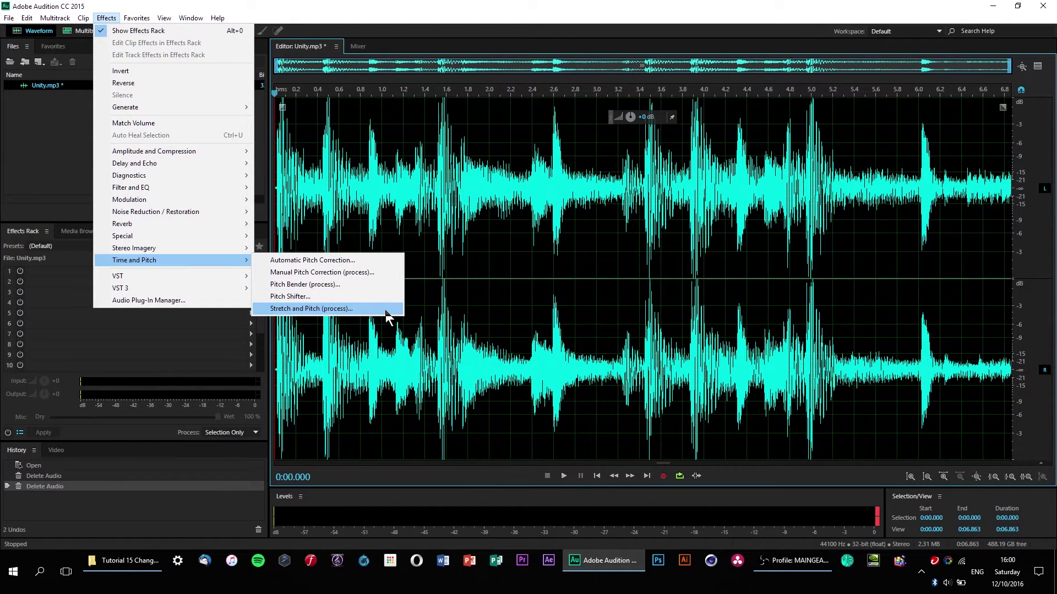
left_click(330, 309)
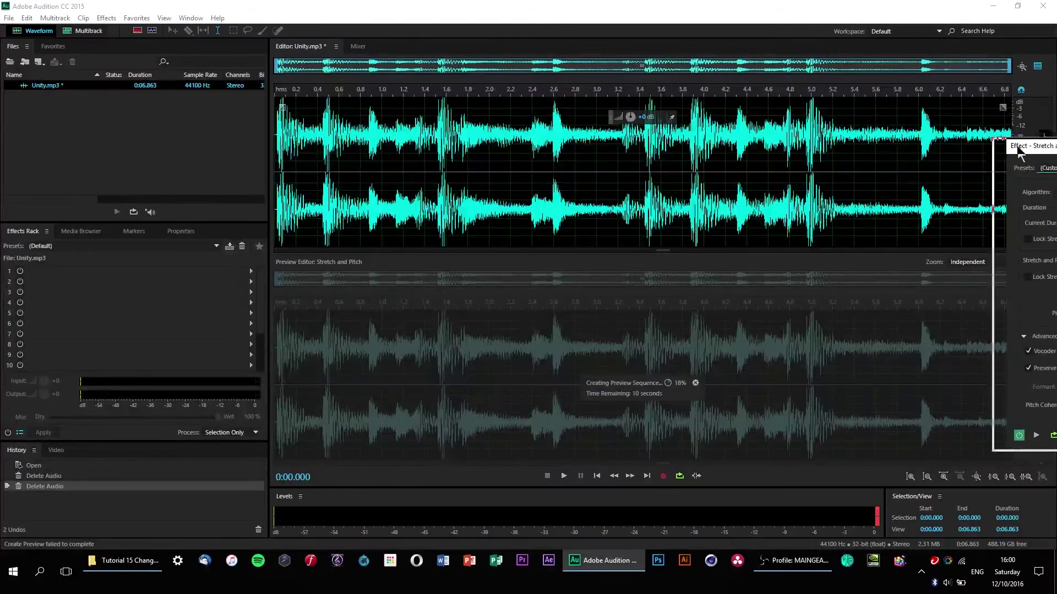
left_click_drag(1027, 147, 322, 105)
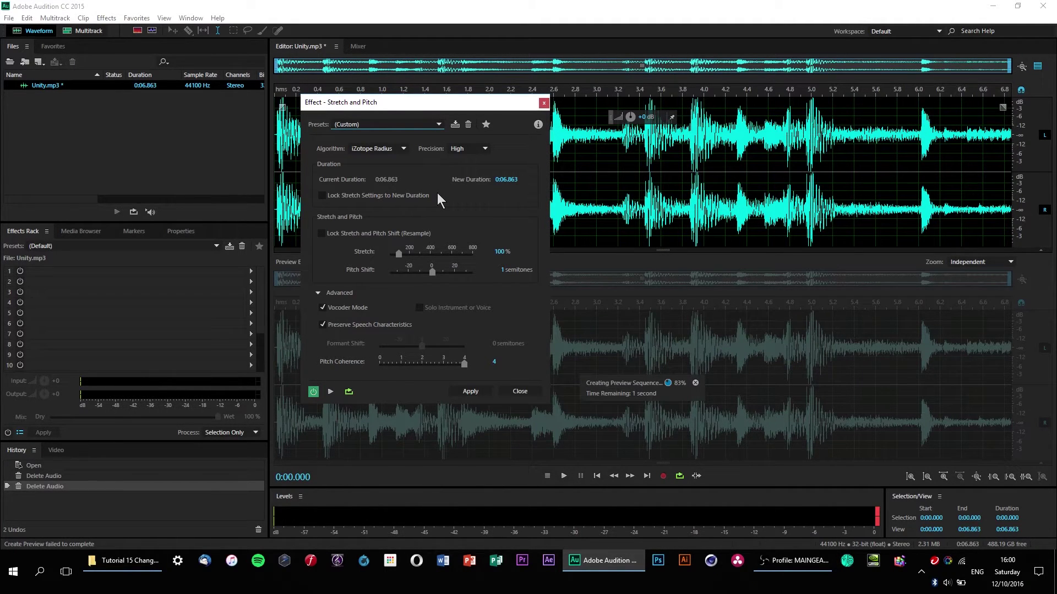
left_click_drag(441, 103, 450, 148)
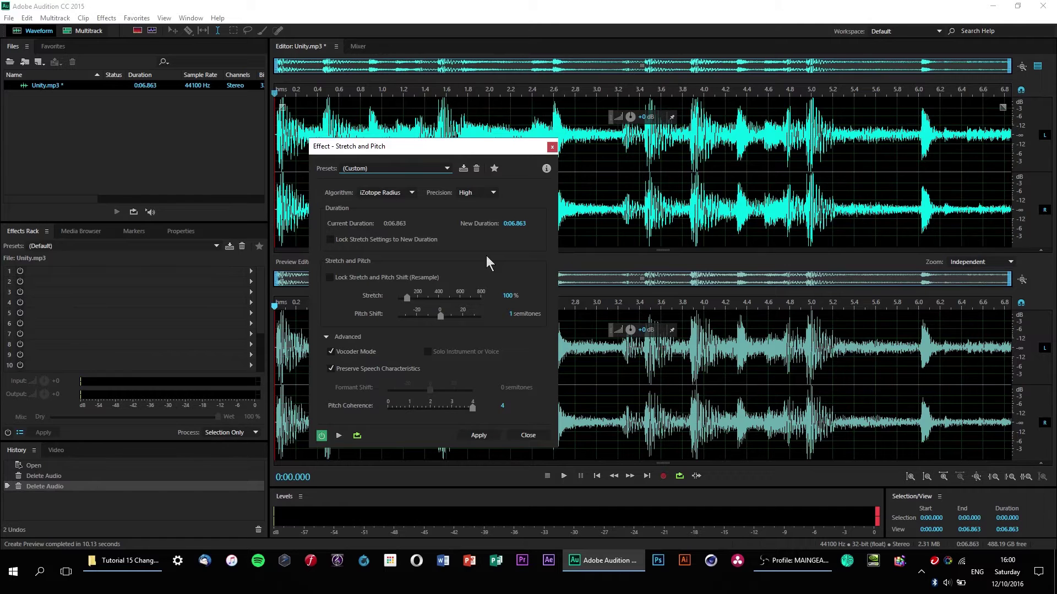
key("space")
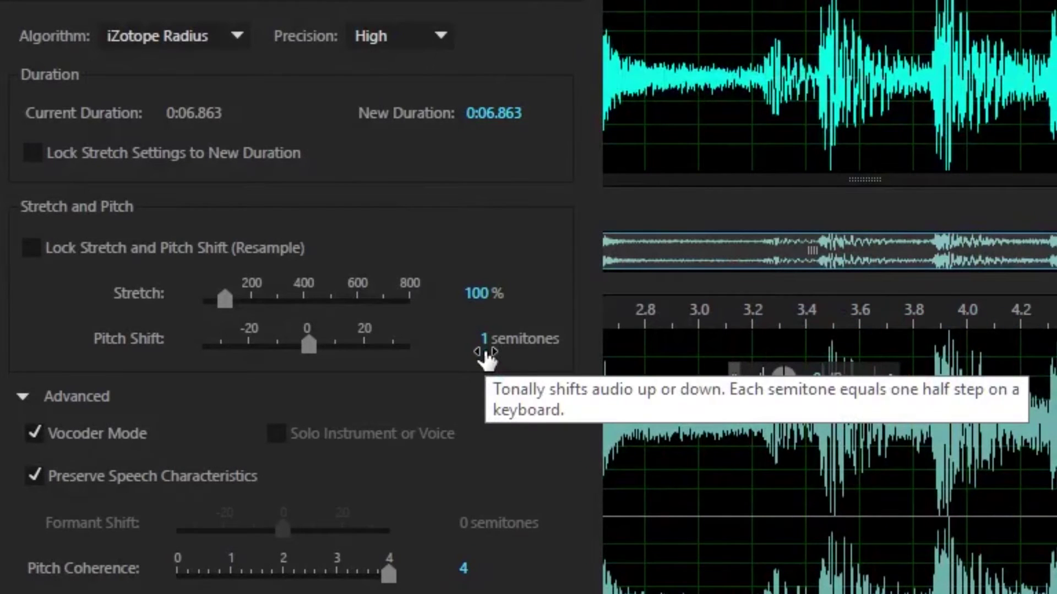
Step: Set Pitch Shift to 2 semitones and preview the clip
left_click(486, 352)
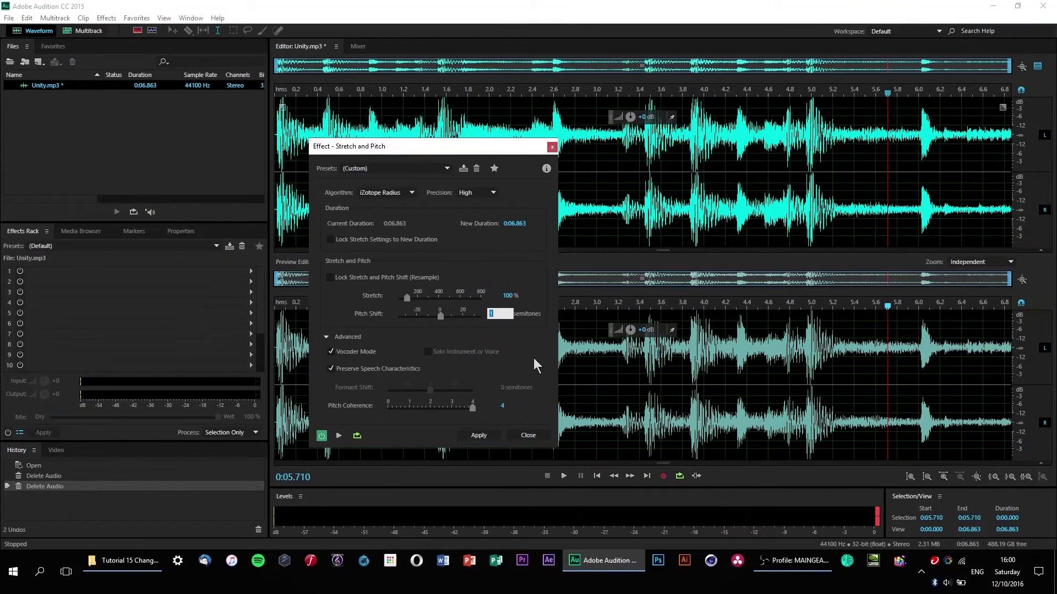
type("2")
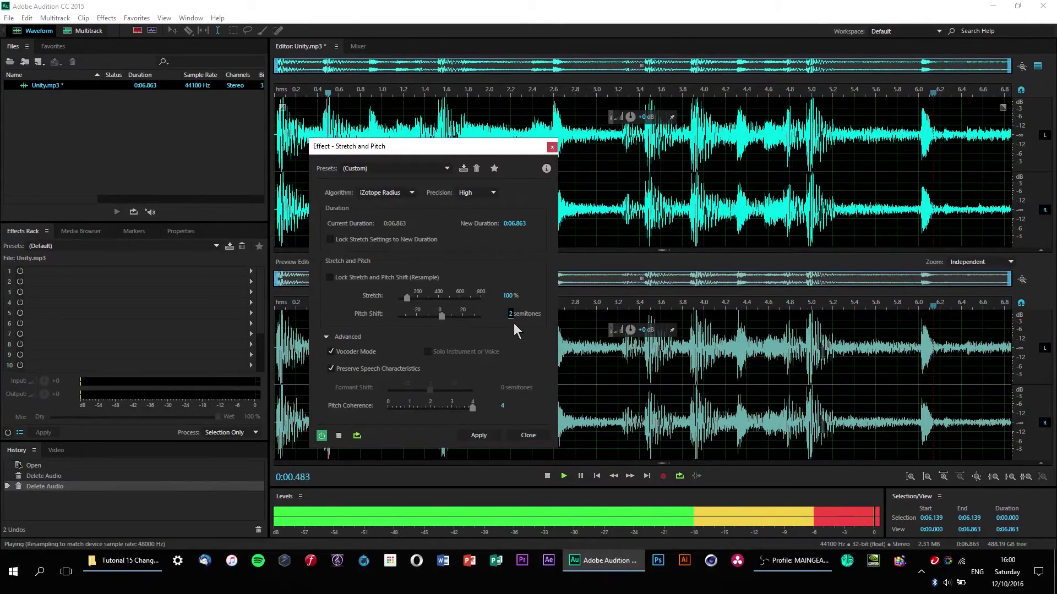
key("space")
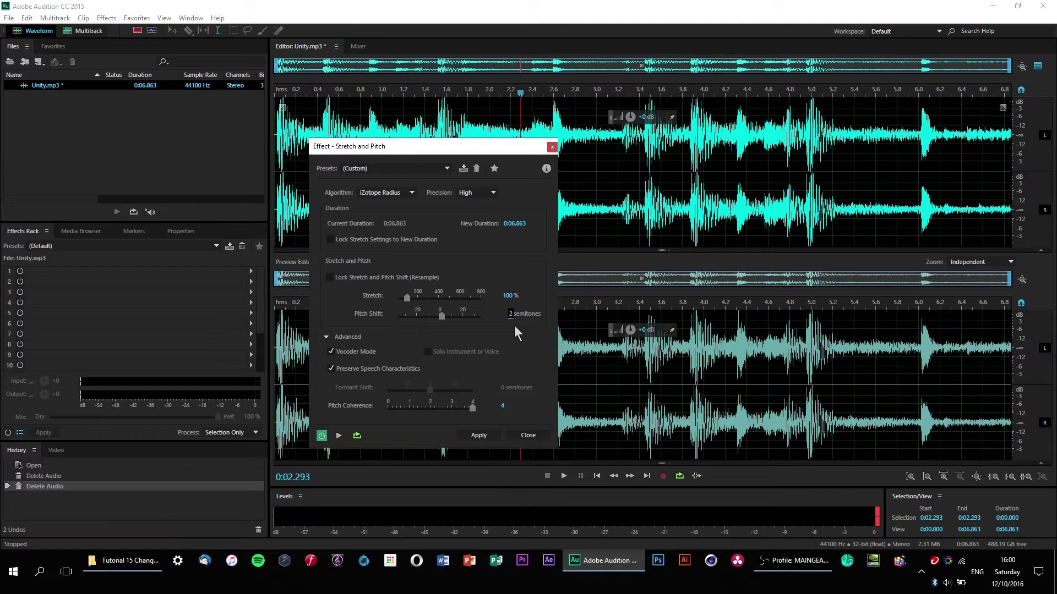
Step: Audition a Pitch Shift of 20 semitones, reset it to 0 semitones and return the playhead to the start
left_click(510, 315)
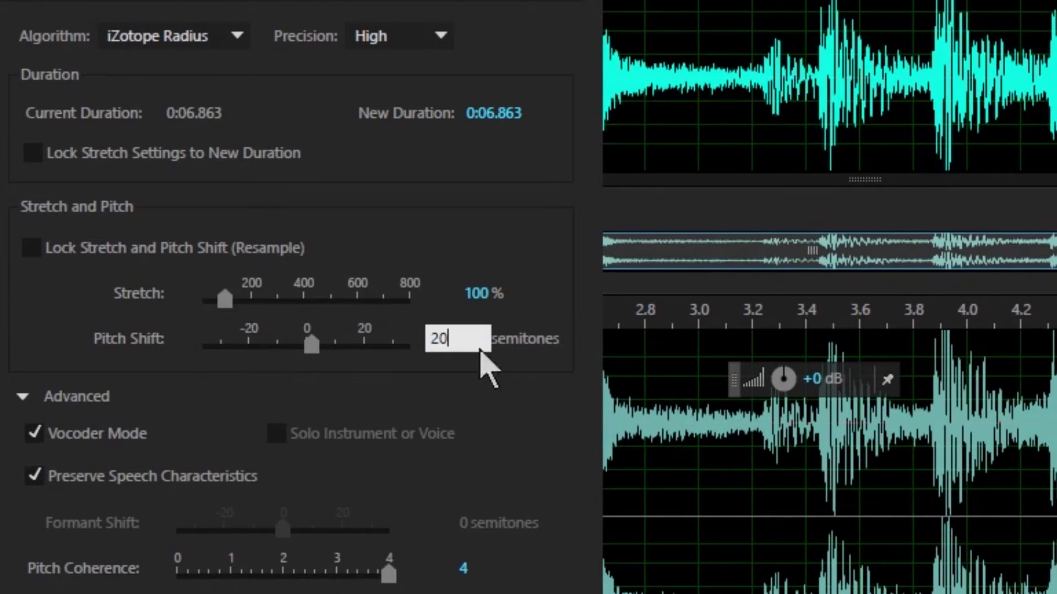
key("Return")
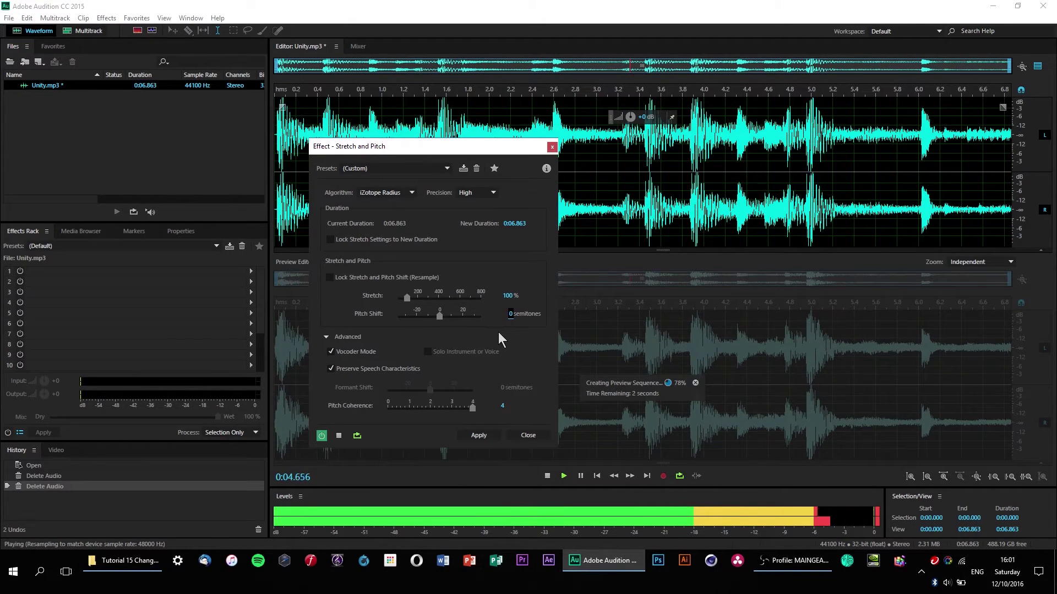
key("space")
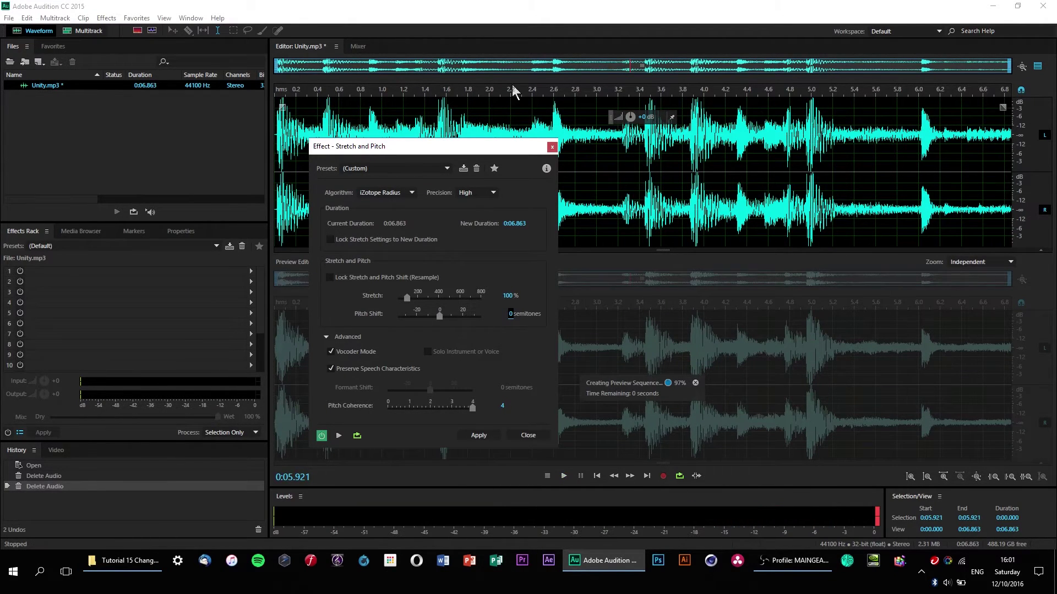
left_click_drag(497, 93, 175, 110)
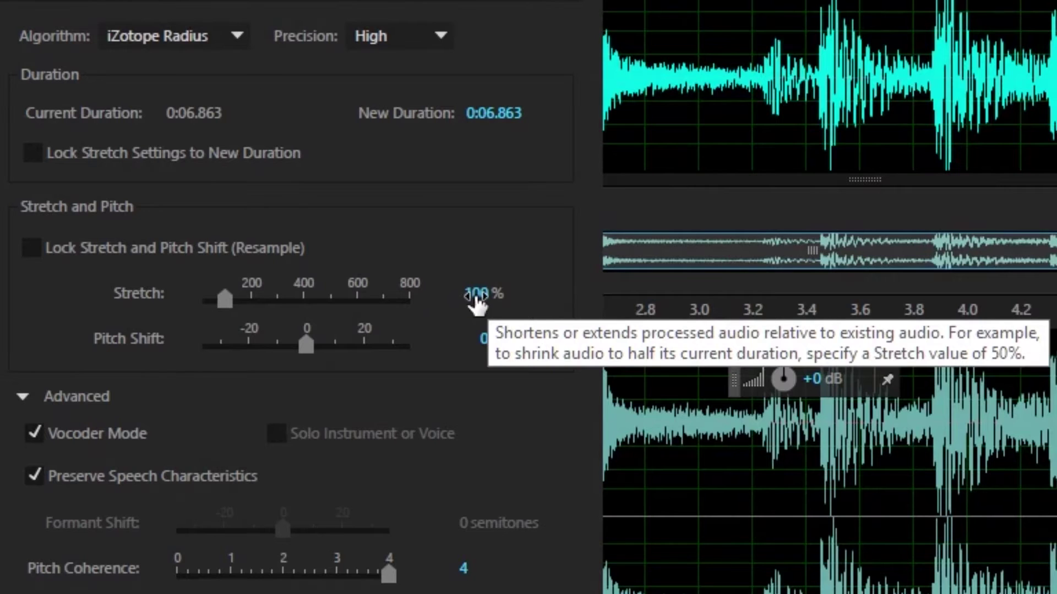
Step: Set Stretch to 200% and preview the slowed-down clip
left_click(507, 297)
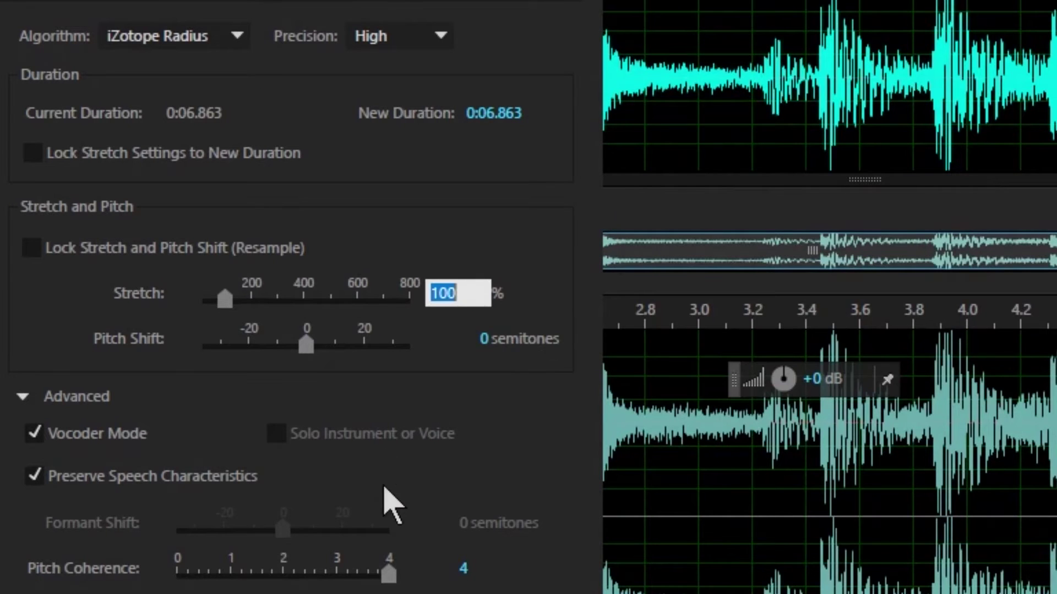
type("200")
key("Return")
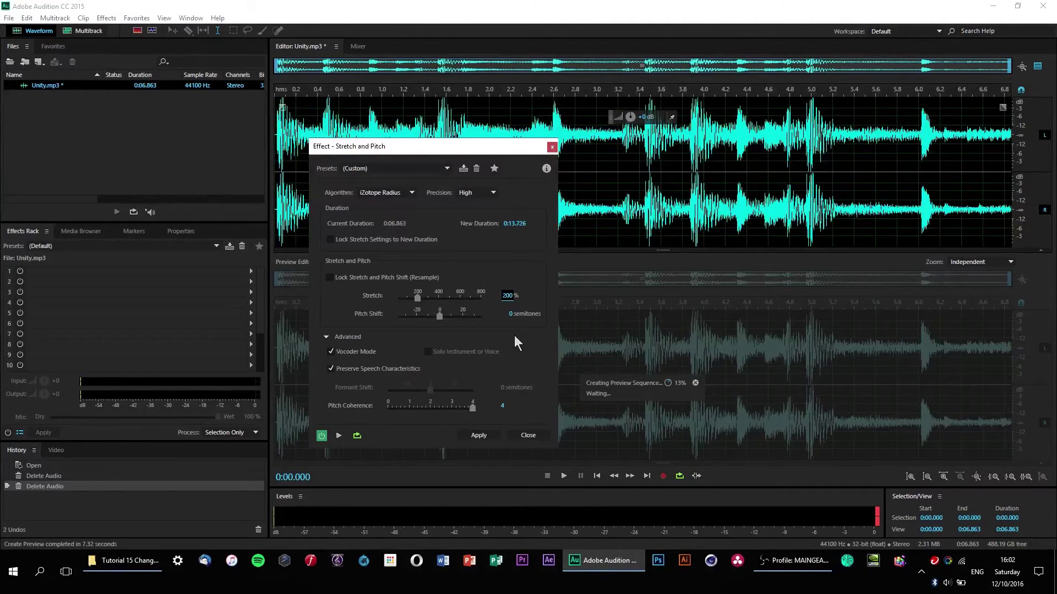
key("space")
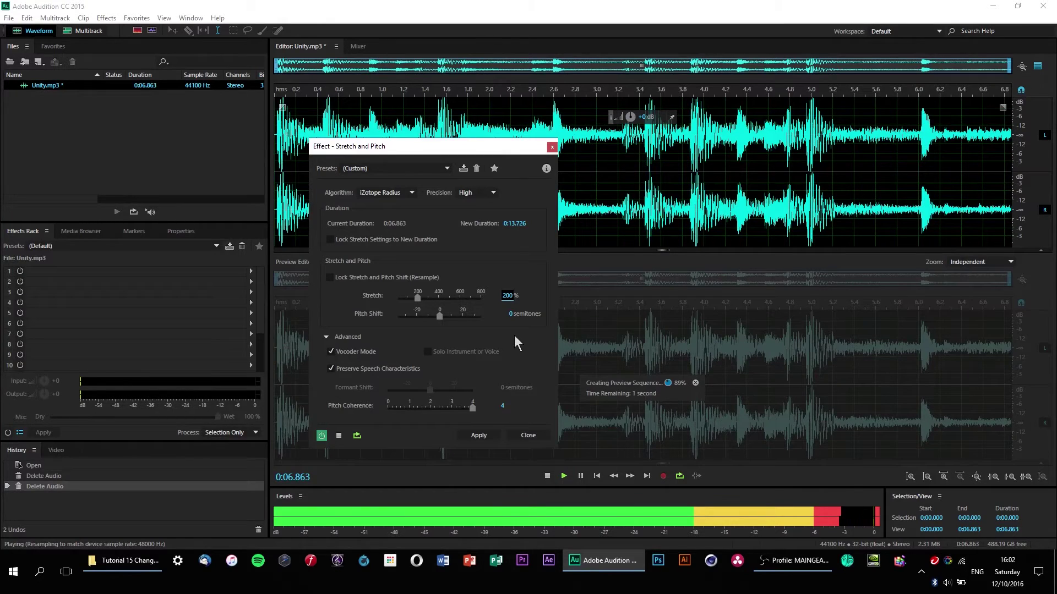
key("space")
Step: Try a Stretch of 500%, followed by a Stretch of 50%
left_click(512, 297)
type("500")
key("Return")
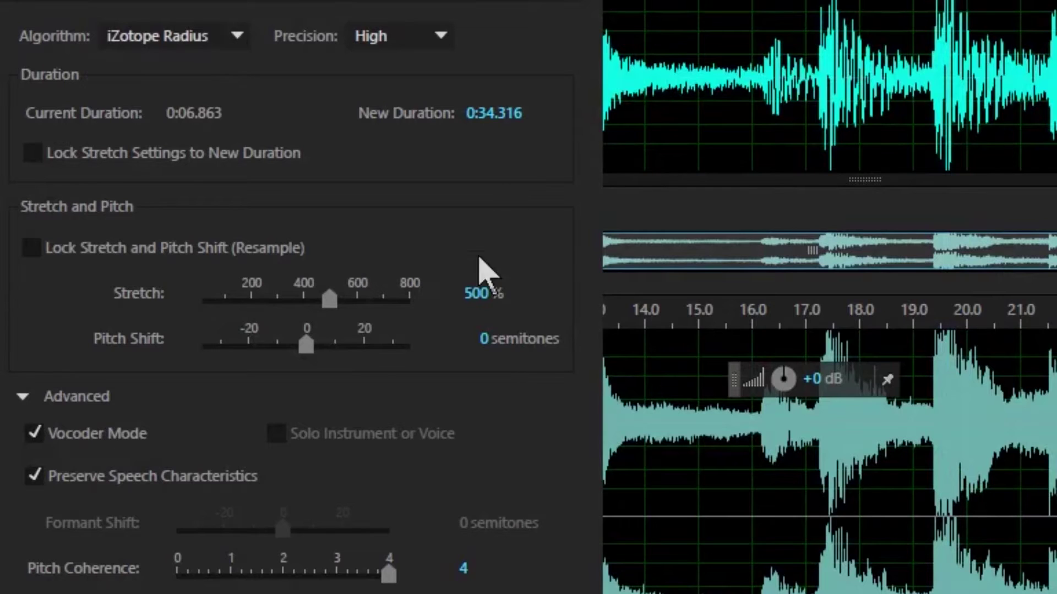
left_click(467, 292)
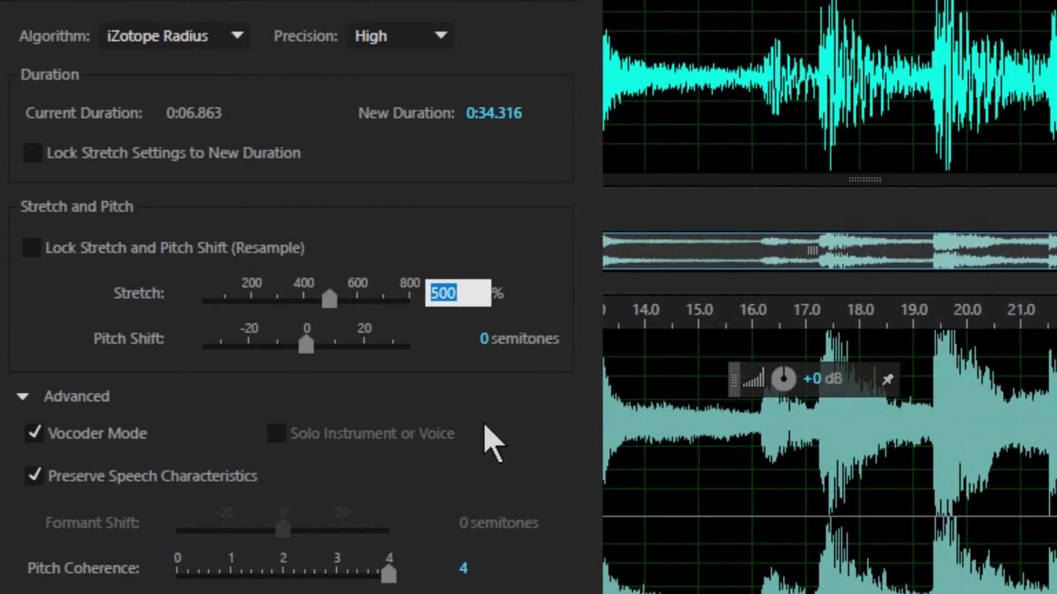
type("50")
key("Return")
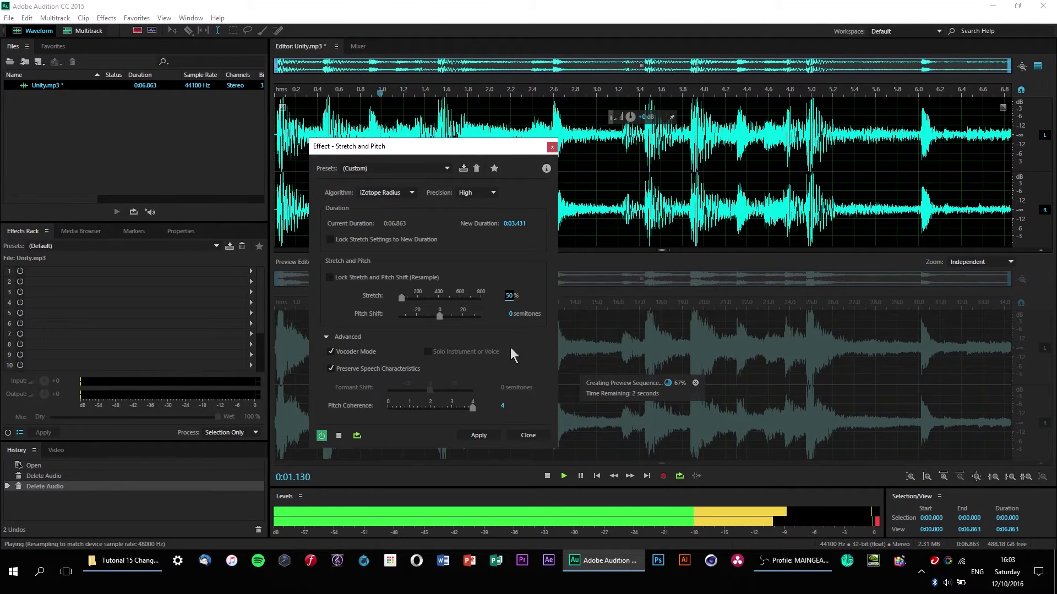
Step: Set Stretch to 12.5% to try a much shorter clip
left_click(509, 296)
type("12.5")
key("Return")
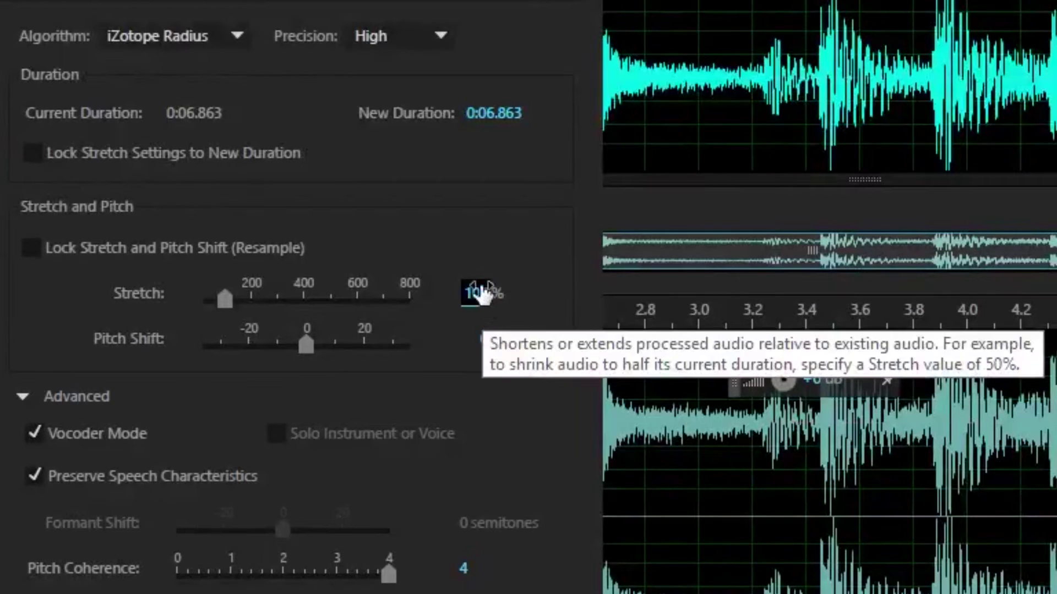
Step: Set Stretch to 90% and Pitch Shift to 5 semitones
left_click(508, 295)
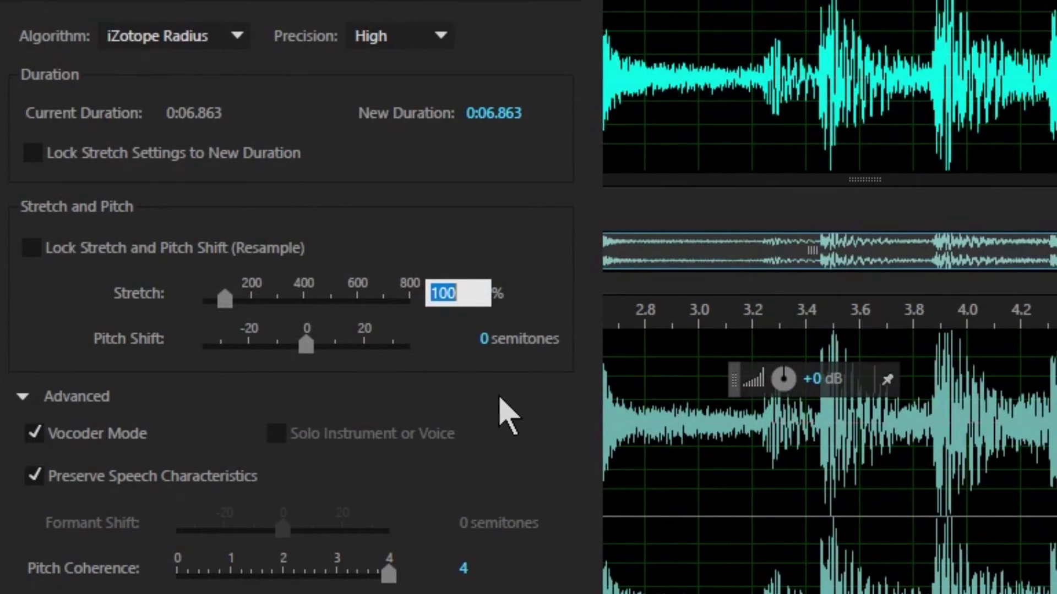
type("90")
key("Return")
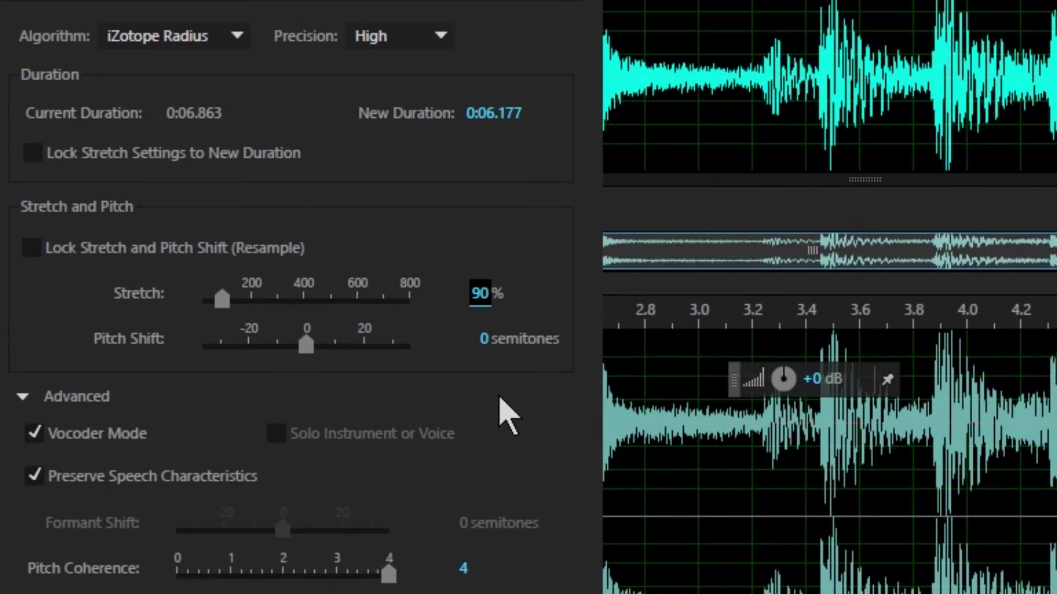
left_click(486, 338)
type("5")
key("Return")
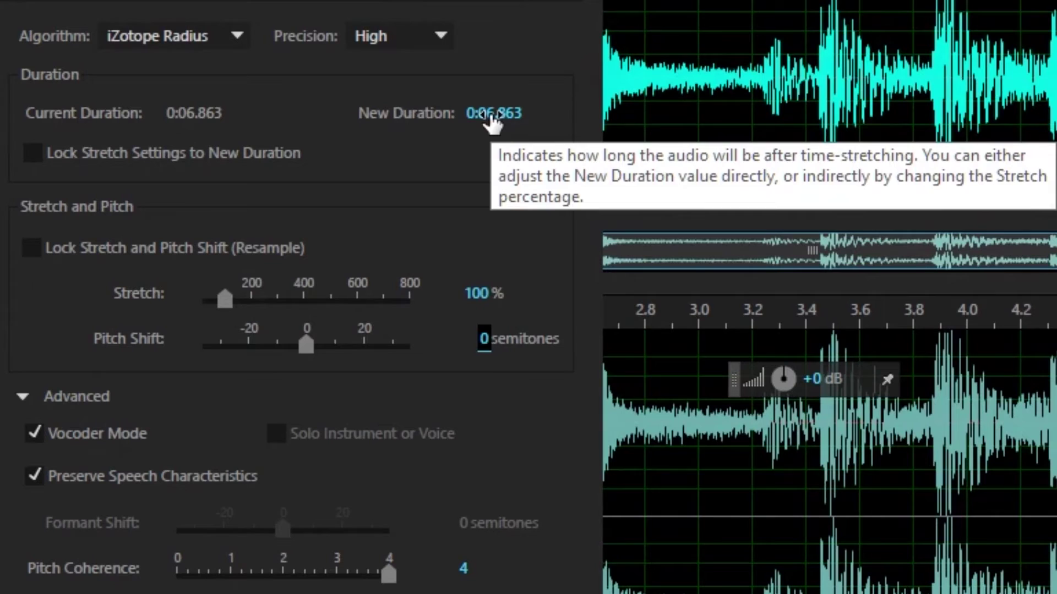
Step: Try a New Duration of 0:05 for the clip, and close the Stretch and Pitch effect without applying it
left_click(488, 112)
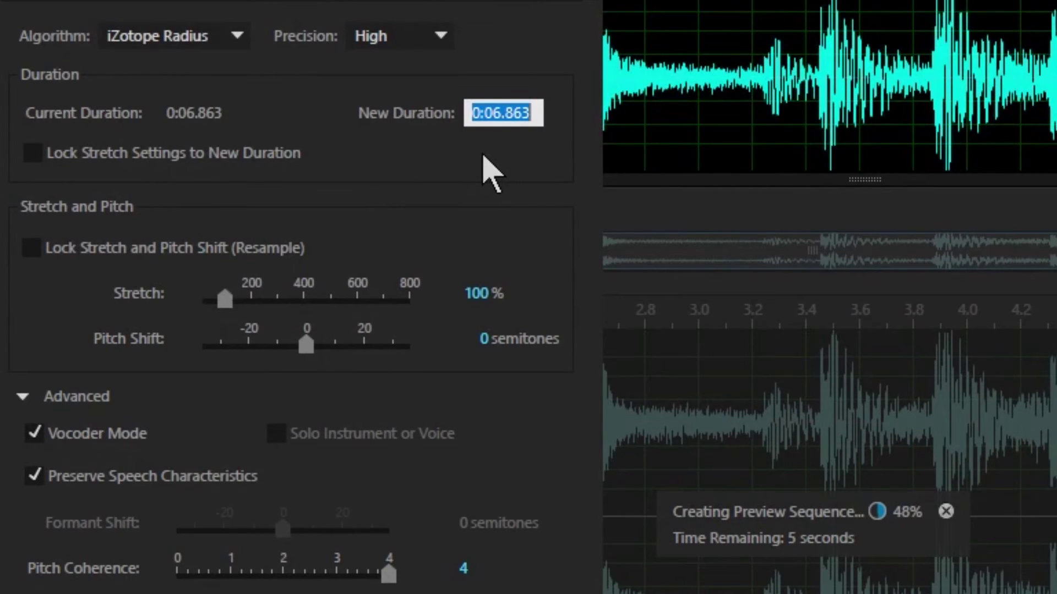
type("0:05")
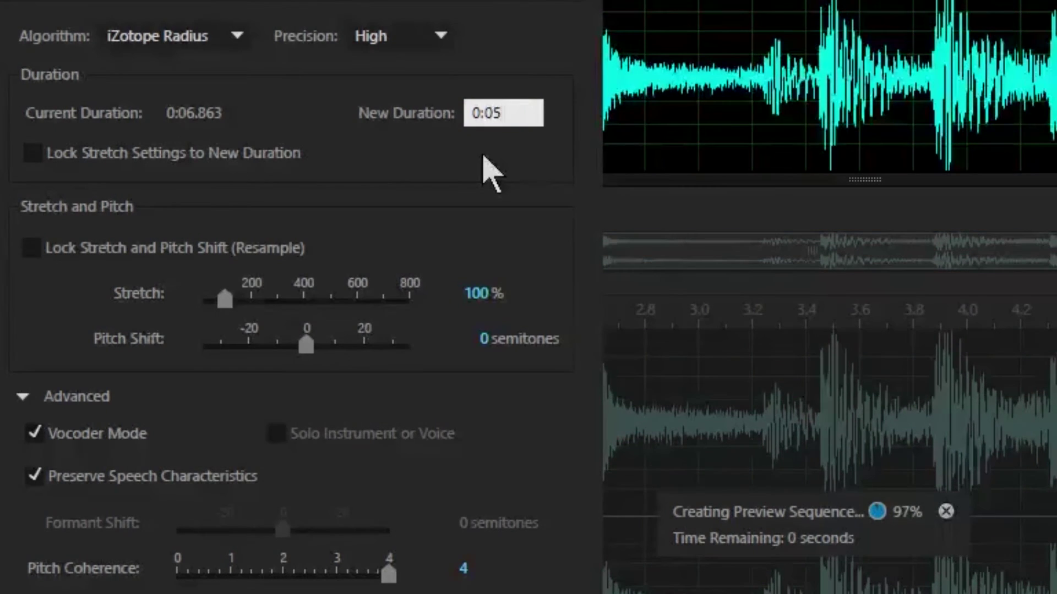
key("Return")
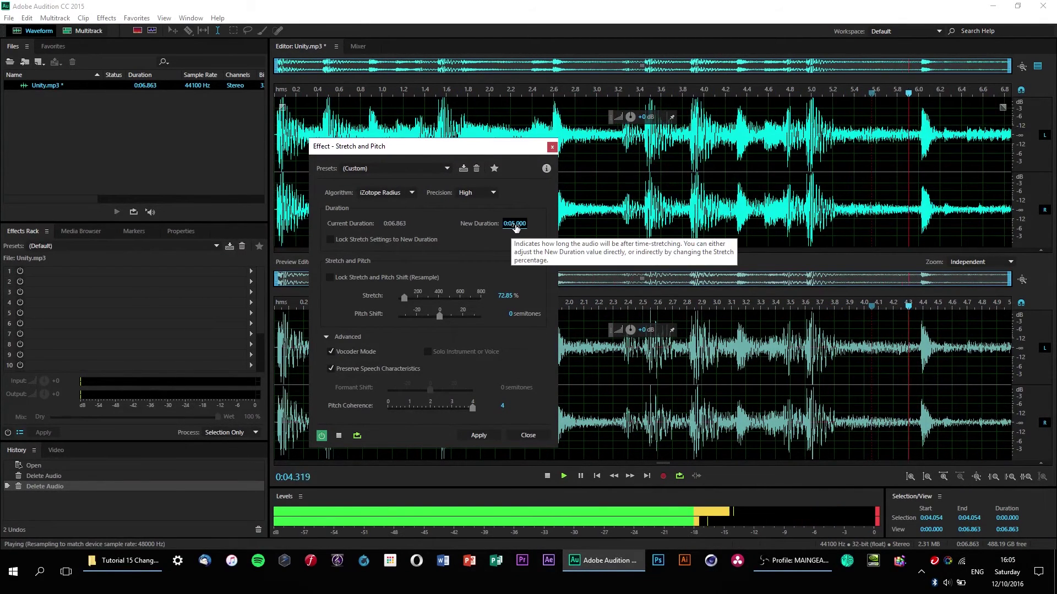
left_click(527, 436)
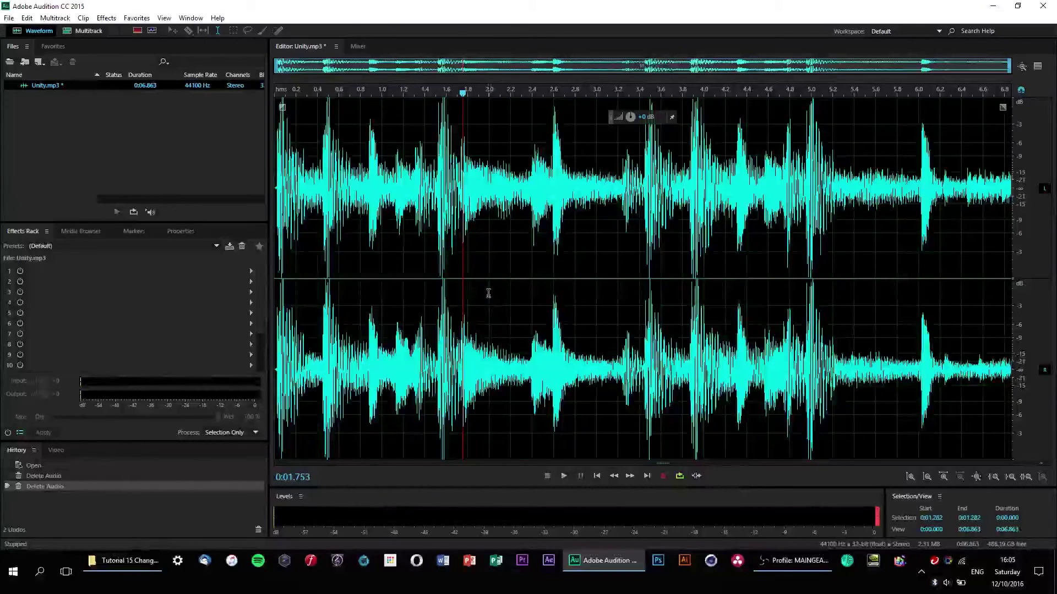
Step: Play the unprocessed clip, stop it and return the playhead to the start
key("space")
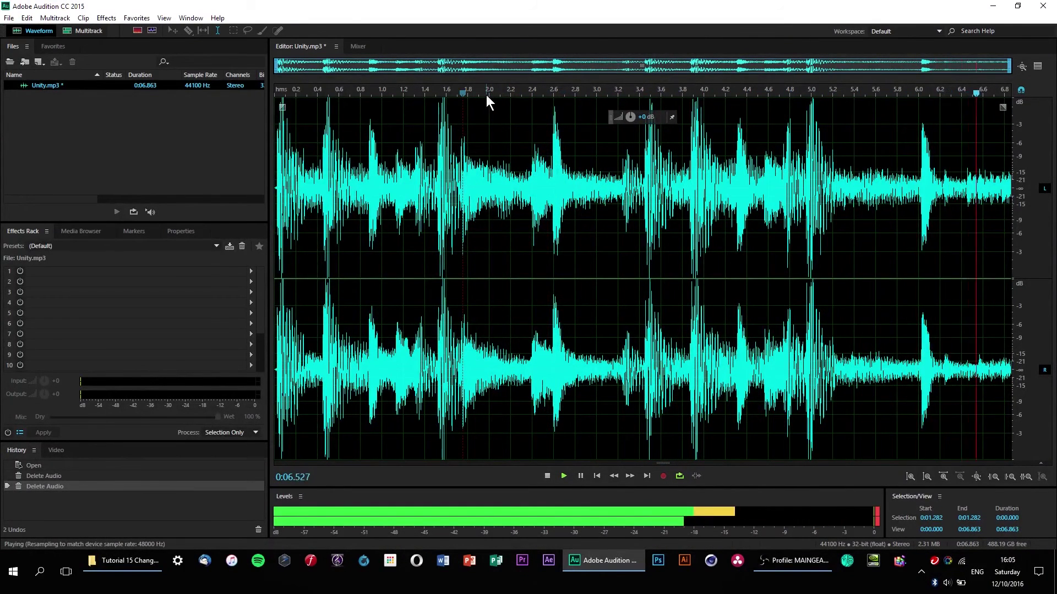
key("space")
left_click_drag(458, 94, 147, 95)
Step: Open Manual Pitch Correction and add a raised envelope point near 0.4 s and a low point near 0.65 s
left_click(106, 18)
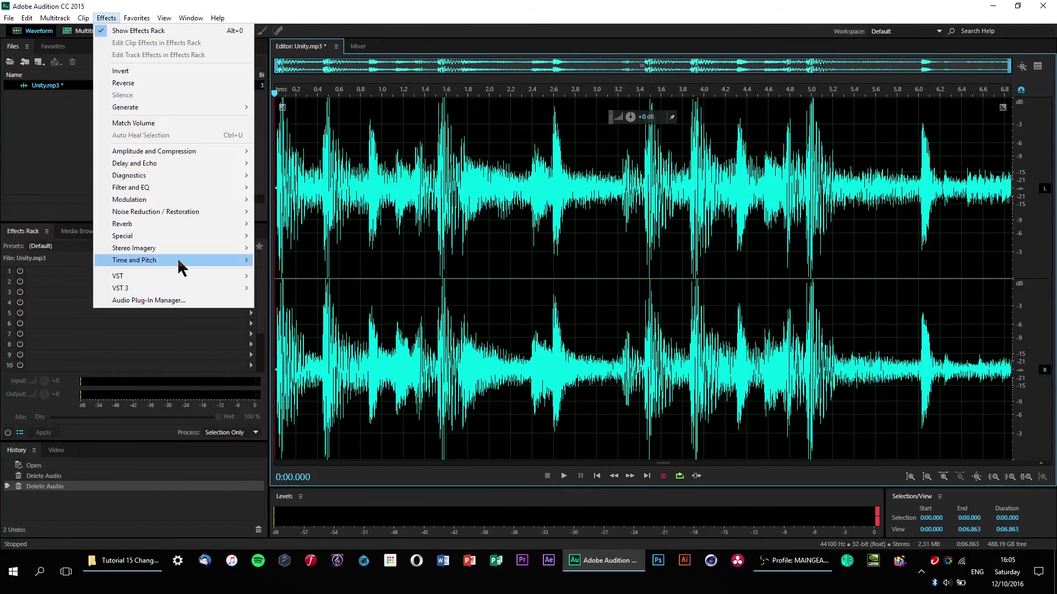
mouse_move(176, 260)
left_click(313, 273)
left_click(310, 231)
left_click_drag(316, 229, 317, 123)
left_click_drag(355, 159, 346, 324)
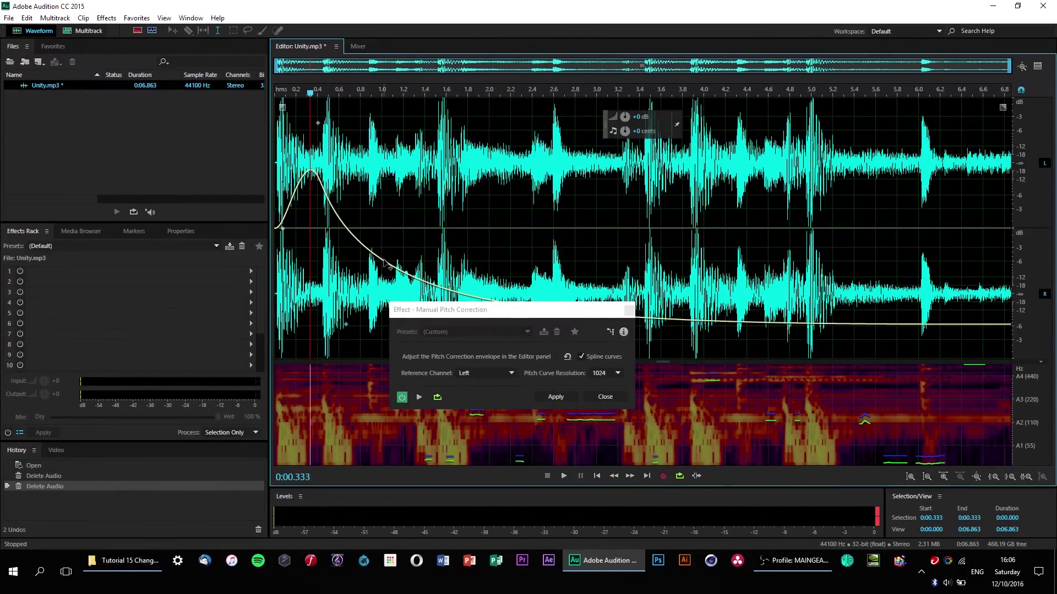
Step: Continue the pitch envelope as a zigzag of alternating high and low points between about 0.9 s and 3.9 s
left_click_drag(381, 280, 375, 111)
left_click_drag(432, 144, 433, 290)
left_click_drag(454, 251, 445, 102)
left_click_drag(486, 137, 476, 338)
left_click(511, 276)
left_click_drag(527, 291, 557, 111)
left_click_drag(600, 152, 563, 339)
left_click_drag(588, 282, 689, 329)
left_click_drag(632, 193, 610, 98)
left_click_drag(665, 227, 684, 160)
Step: Extend the zigzag pitch envelope from about 3.9 s to 6.6 s and apply the Manual Pitch Correction
left_click_drag(710, 280, 695, 141)
left_click_drag(730, 185, 737, 256)
left_click_drag(769, 234, 779, 114)
left_click_drag(808, 151, 807, 334)
left_click_drag(841, 300, 851, 132)
left_click_drag(881, 168, 887, 302)
left_click(904, 286)
left_click_drag(908, 280, 925, 298)
left_click_drag(972, 296, 971, 148)
left_click_drag(997, 156, 982, 288)
left_click(555, 397)
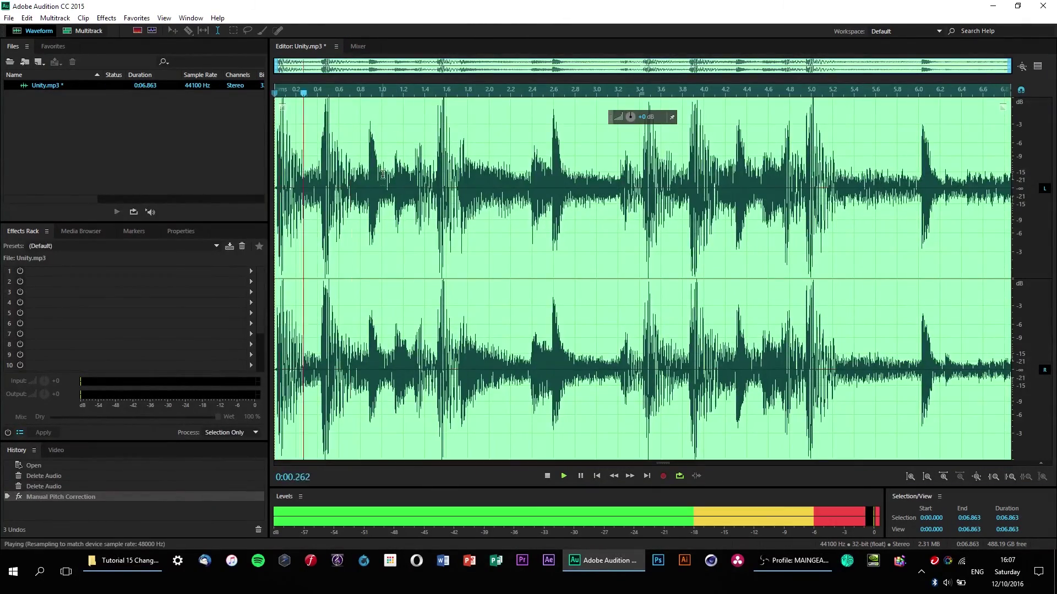
Step: Apply Stretch and Pitch to the clip with Stretch at 80% and Pitch Shift at 5 semitones, and play the result
left_click(106, 18)
mouse_move(165, 260)
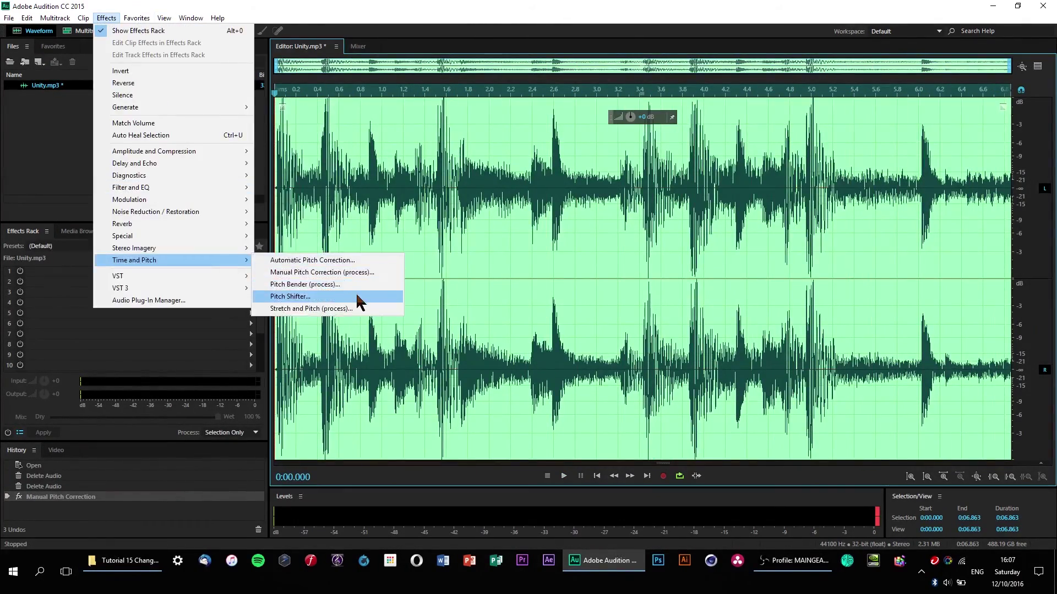
left_click(352, 309)
left_click(506, 295)
type("80")
key("Tab")
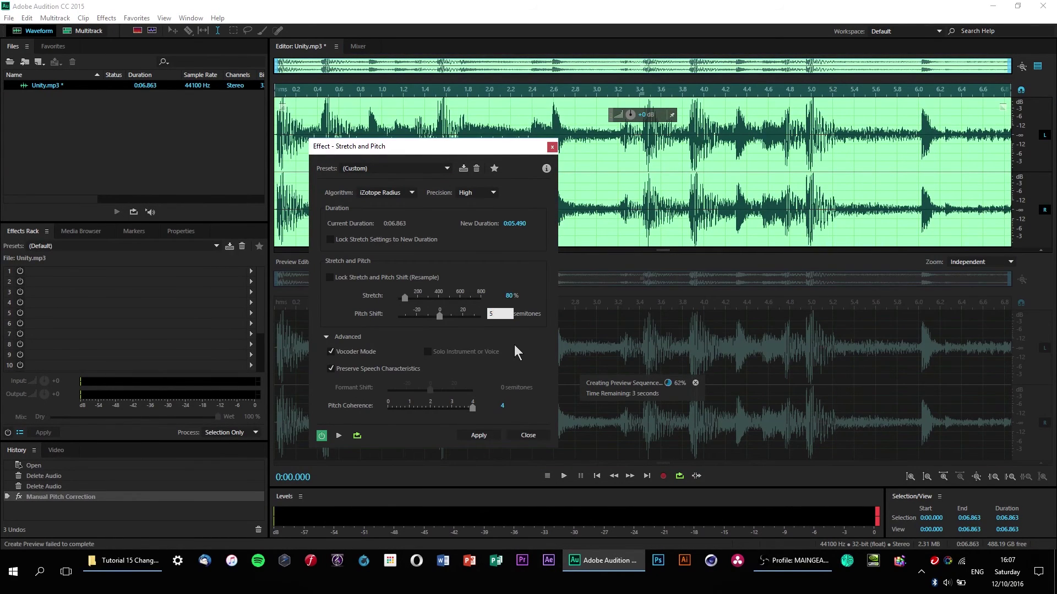
left_click(472, 435)
key("space")
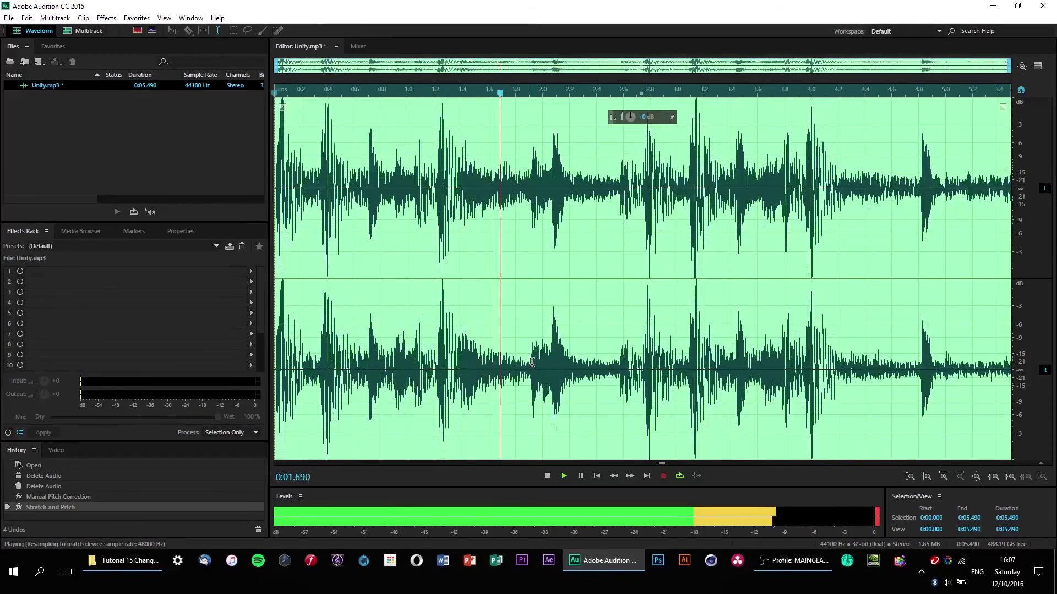